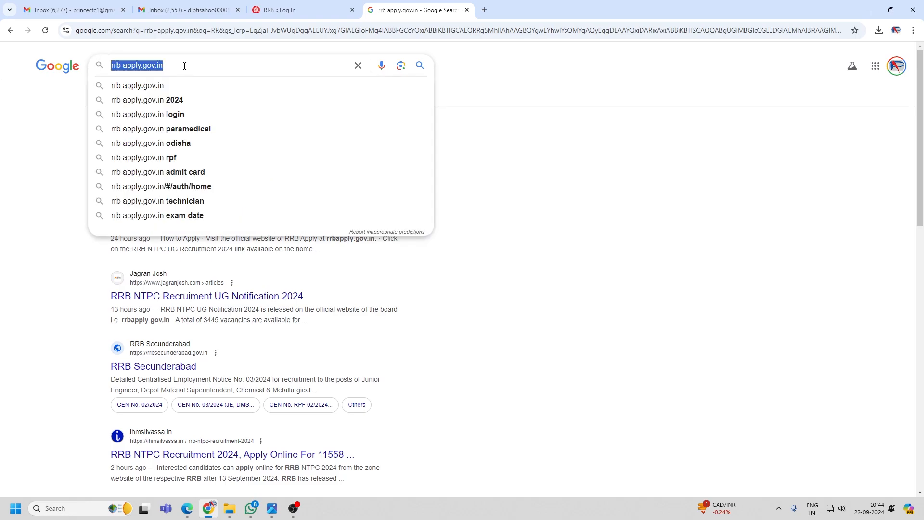
# Try opening the RRB Apply site from the search results, dismissing the already-open-in-another-tab warnings.
pyautogui.click(560, 127)
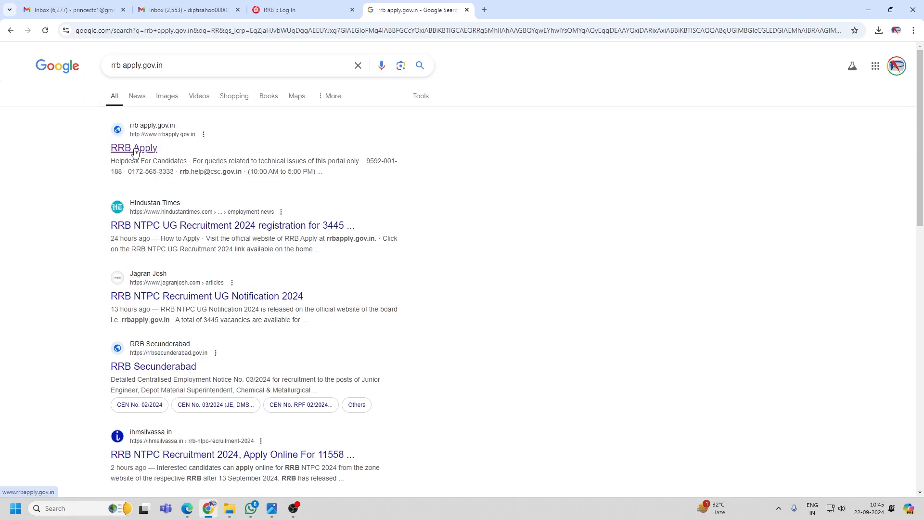
pyautogui.click(134, 149)
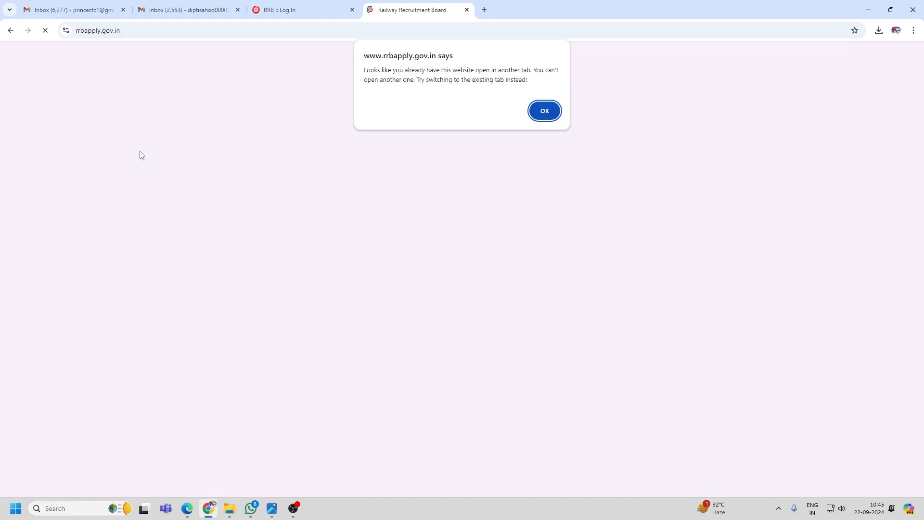
pyautogui.click(546, 111)
pyautogui.click(147, 148)
pyautogui.click(545, 111)
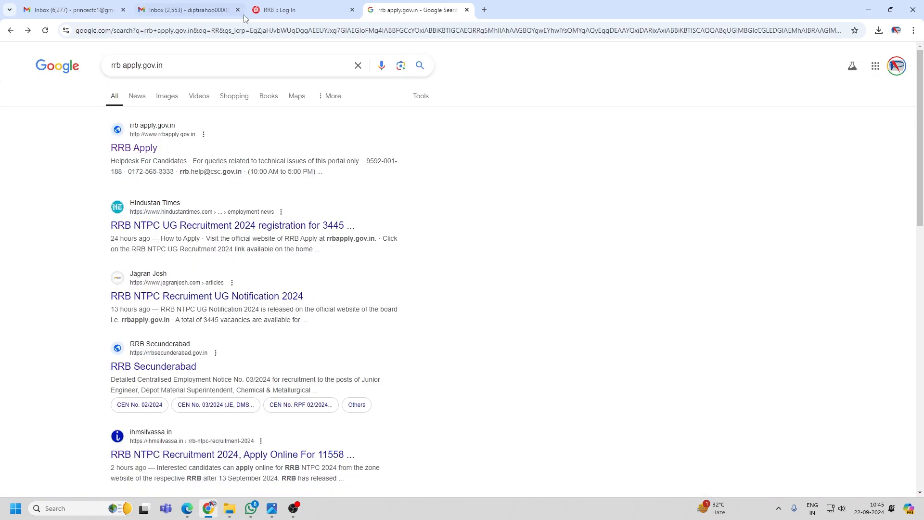
# In Edge, search Bing for 'rrb ntpc apply' and open the Railway Recruitment Board site.
pyautogui.click(187, 509)
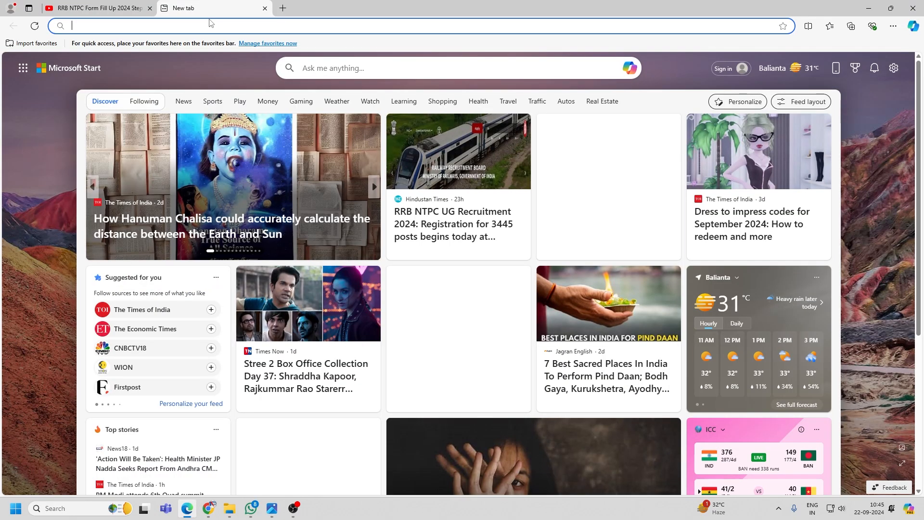
pyautogui.write('RR')
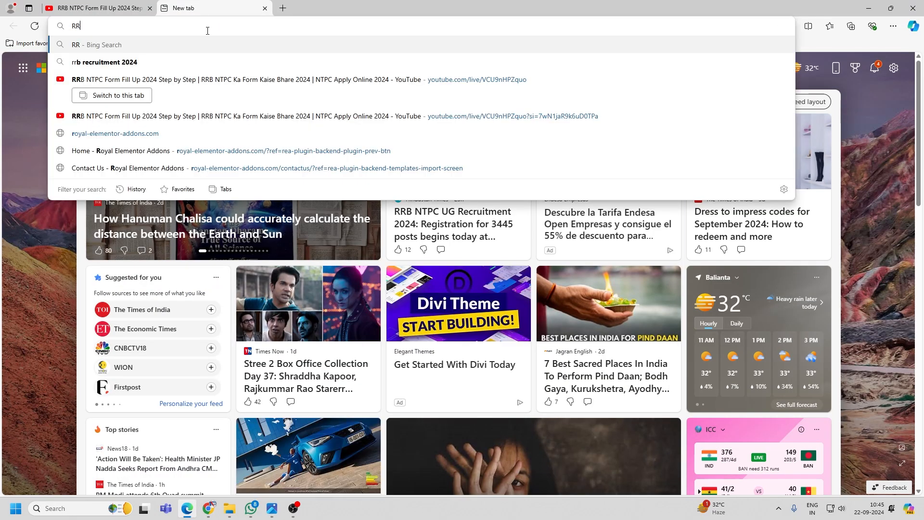
pyautogui.write('B')
pyautogui.click(179, 65)
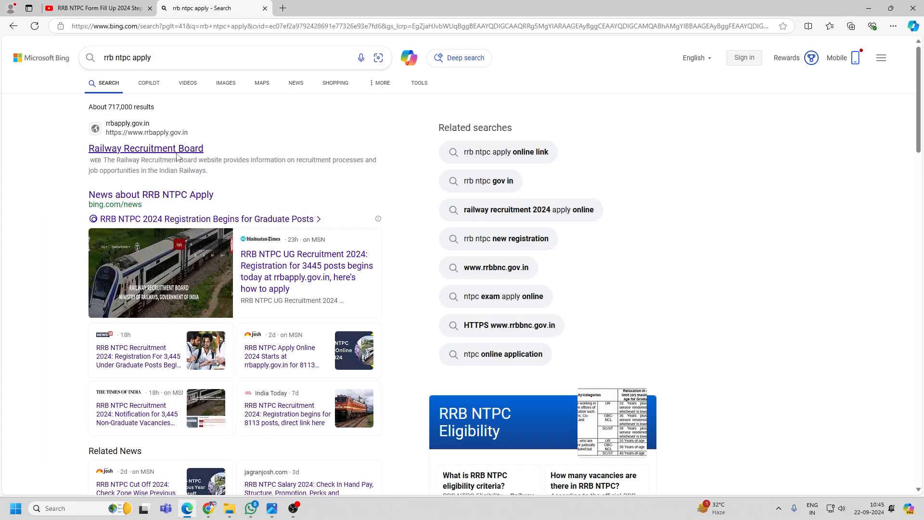
pyautogui.click(177, 153)
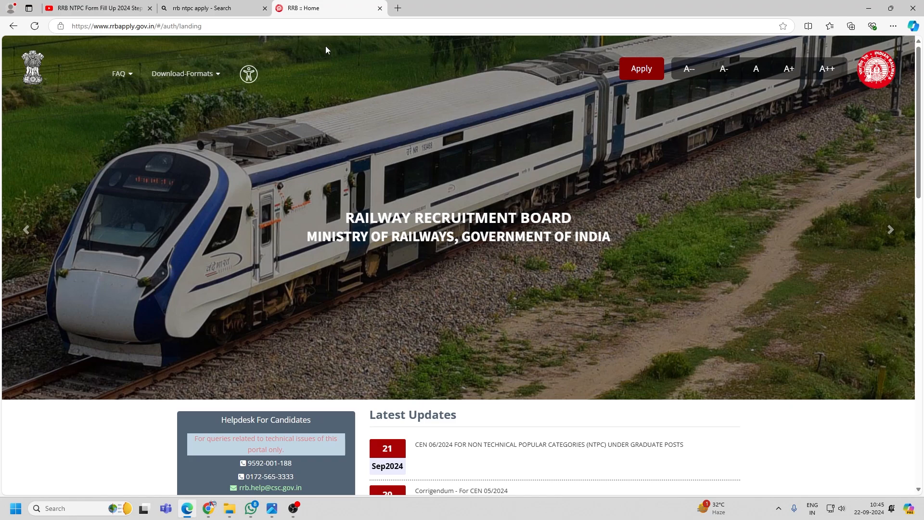
# Bring up the Create An Account form and dismiss its note about existing accounts.
pyautogui.click(647, 68)
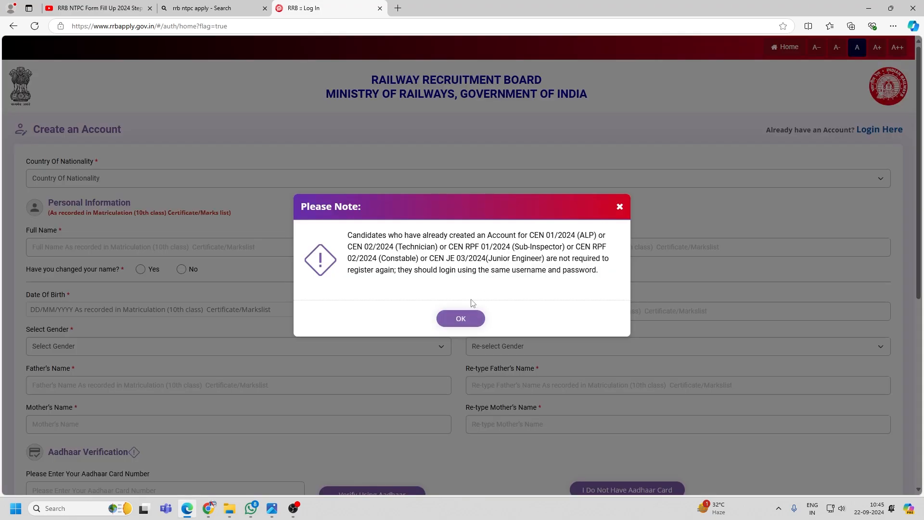
pyautogui.click(467, 316)
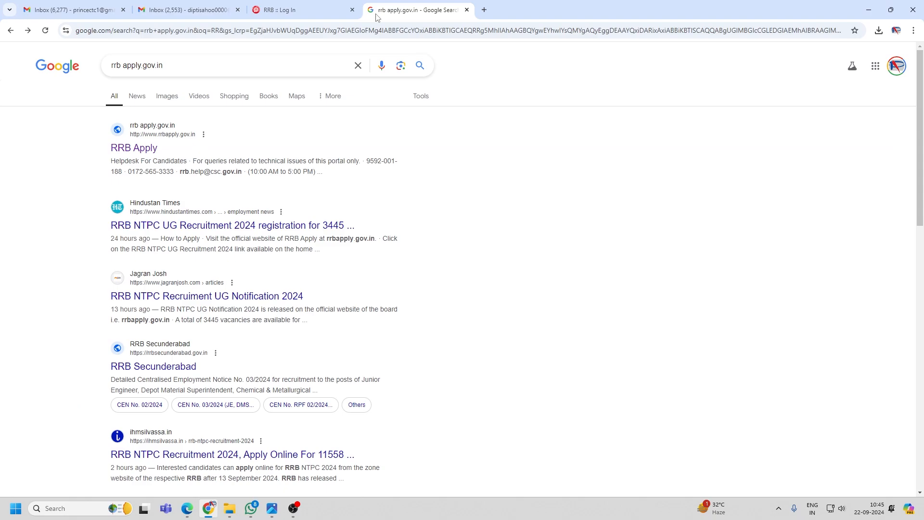
# Review the full name on the registration form and answer No to the name-change question.
pyautogui.click(316, 11)
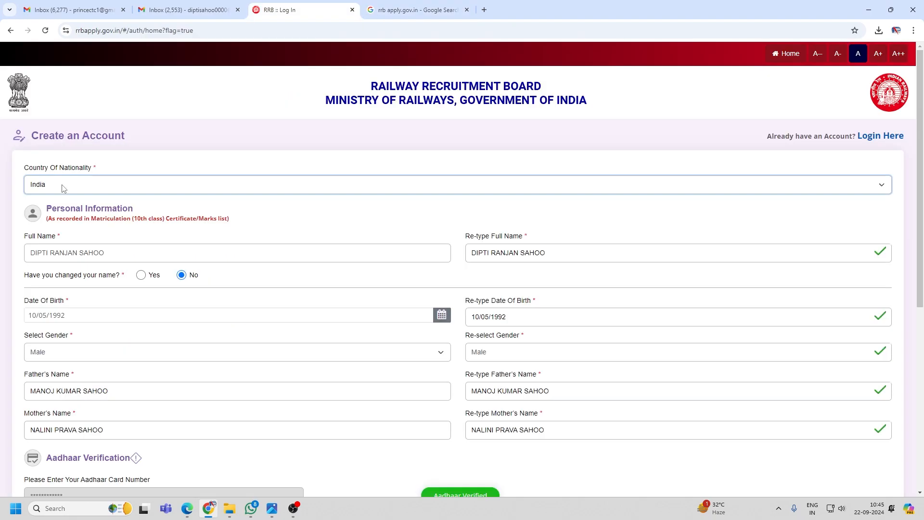
pyautogui.scroll(-2, 124, 156)
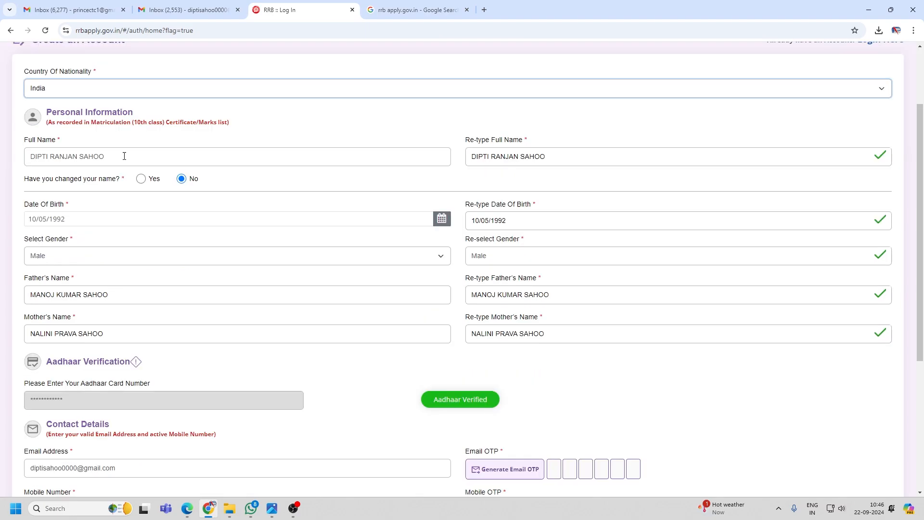
pyautogui.moveTo(124, 156); pyautogui.dragTo(38, 161)
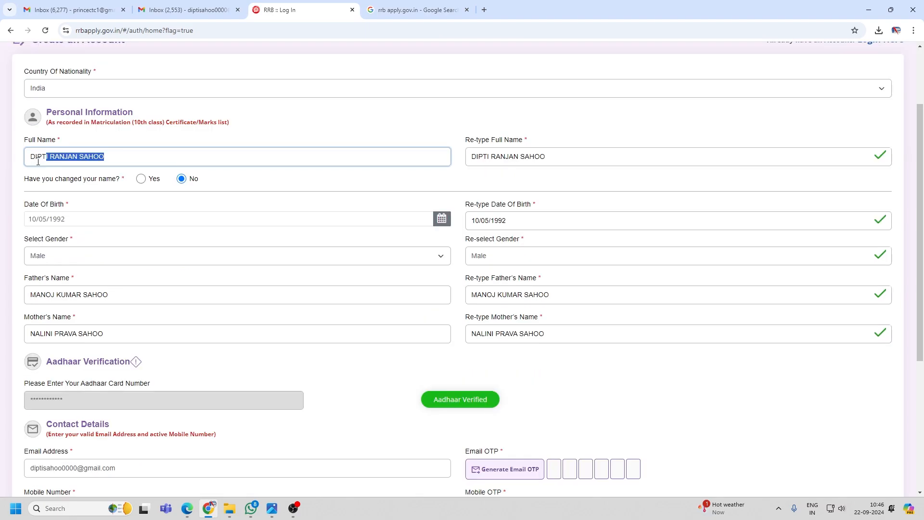
pyautogui.click(40, 187)
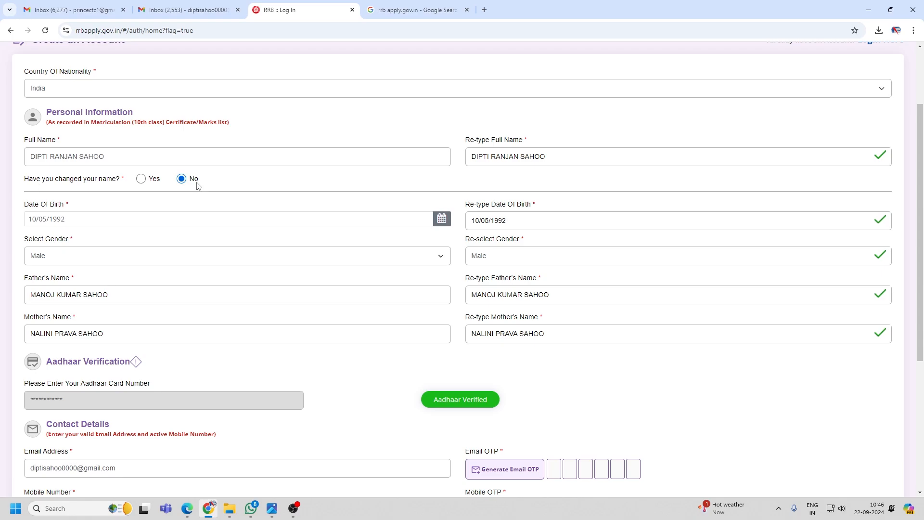
pyautogui.click(141, 179)
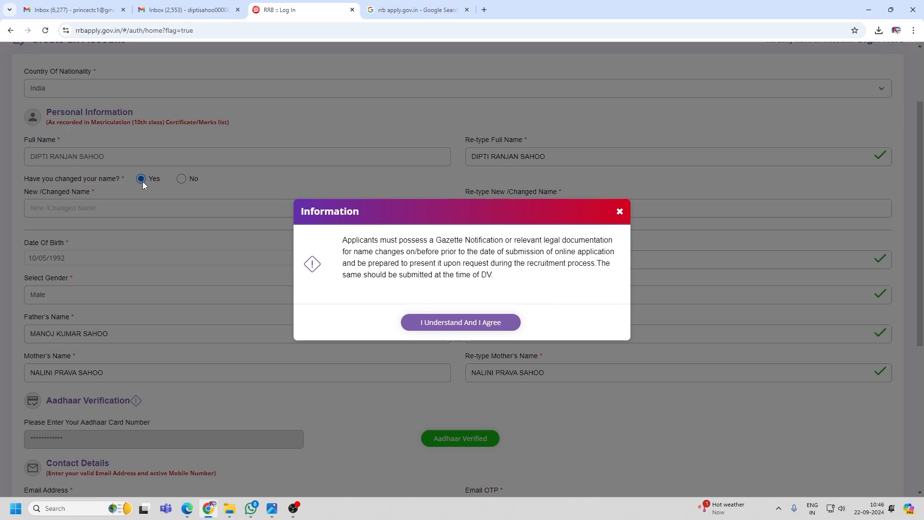
pyautogui.click(142, 181)
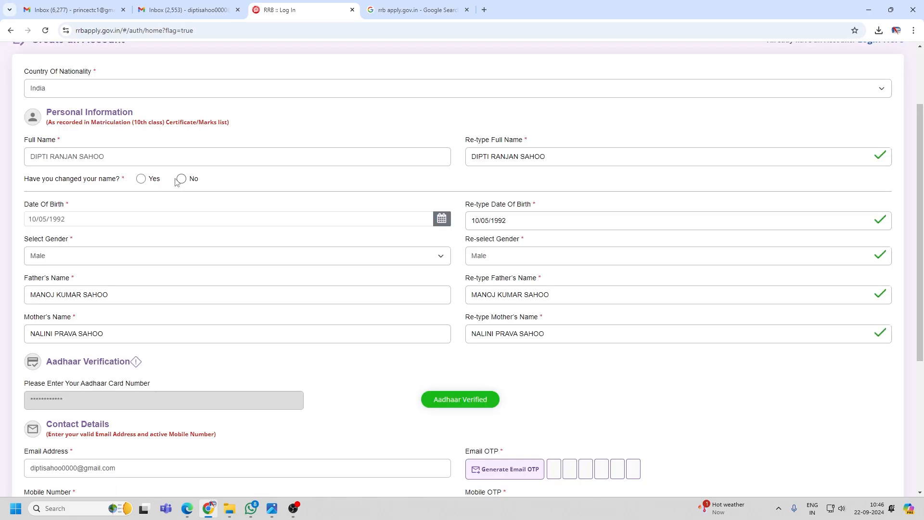
pyautogui.click(179, 180)
# Check the date of birth, its re-typed confirmation, and the gender re-selection.
pyautogui.click(413, 221)
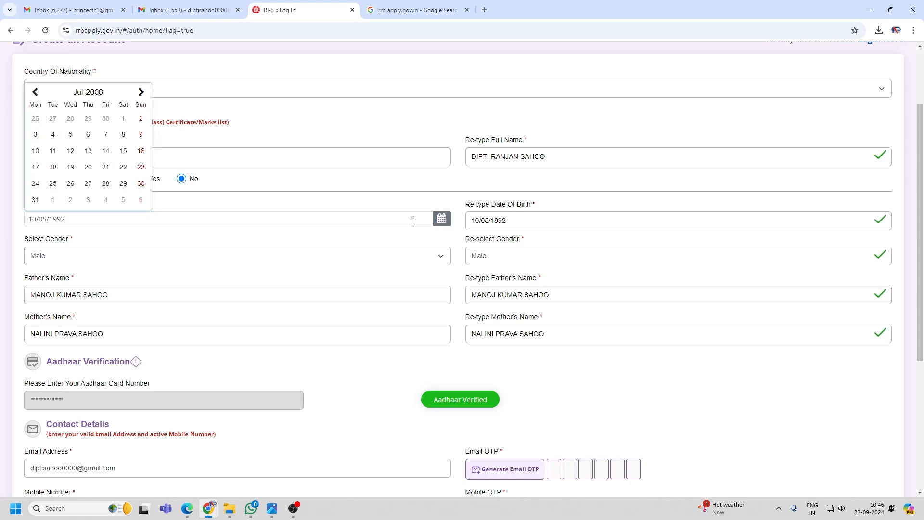
pyautogui.click(501, 218)
pyautogui.click(512, 220)
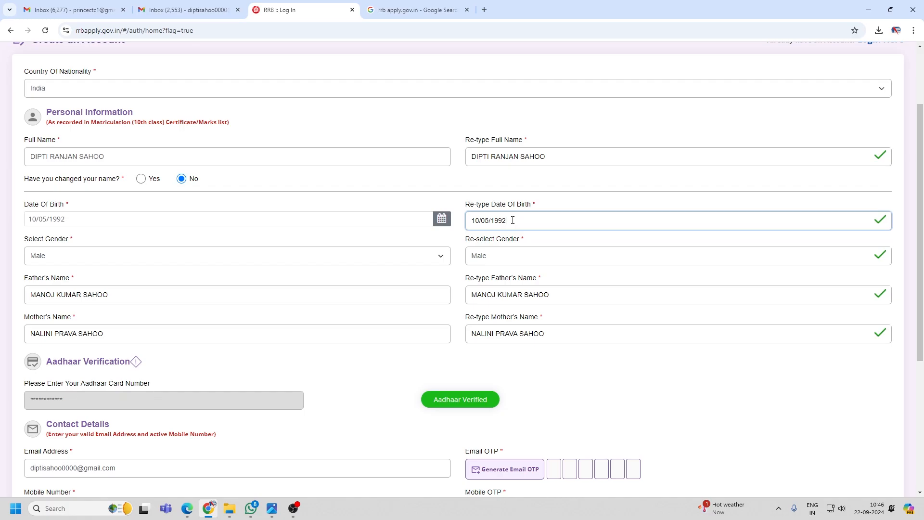
pyautogui.scroll(-1, 513, 220)
pyautogui.click(515, 212)
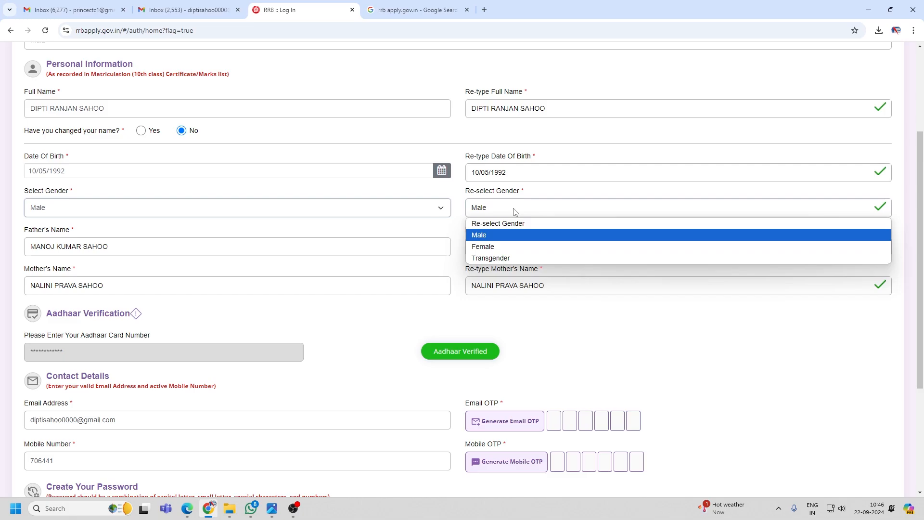
pyautogui.scroll(-1, 337, 207)
pyautogui.click(168, 199)
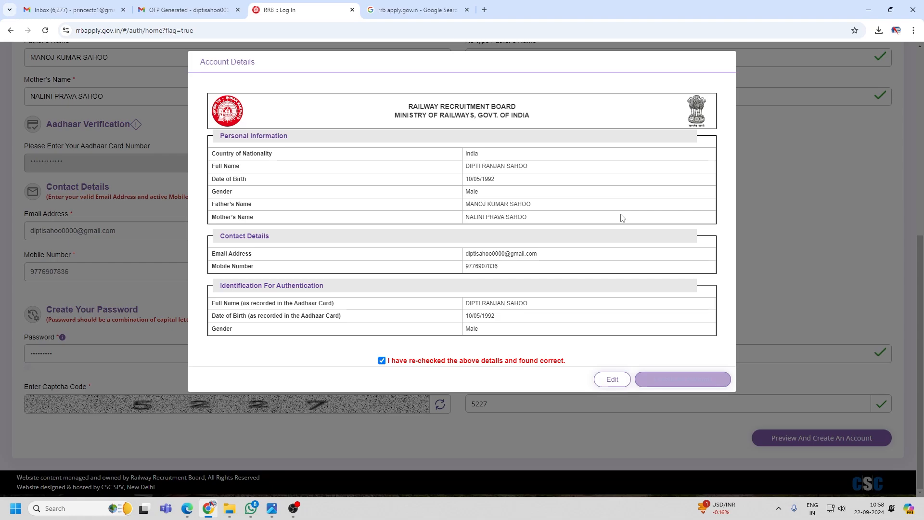
# Create the account from the Account Details summary and proceed past the no-edits-later warning.
pyautogui.click(690, 381)
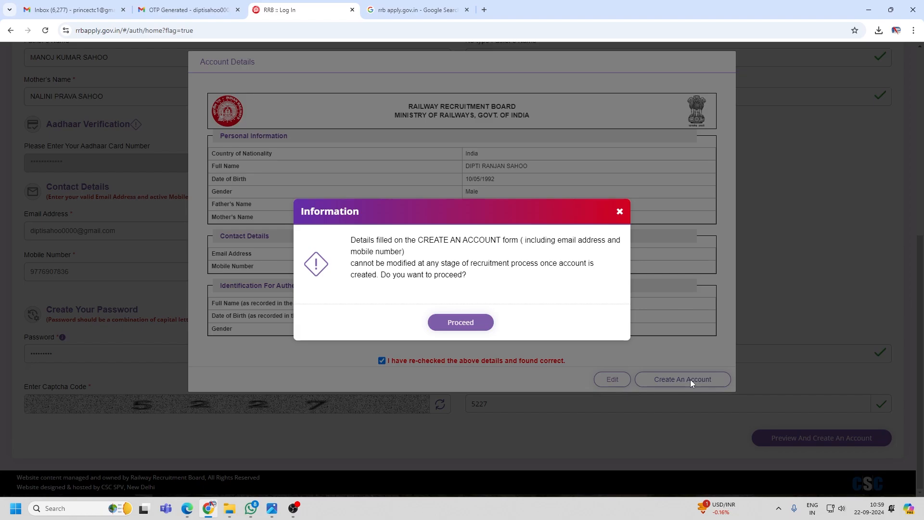
pyautogui.click(475, 323)
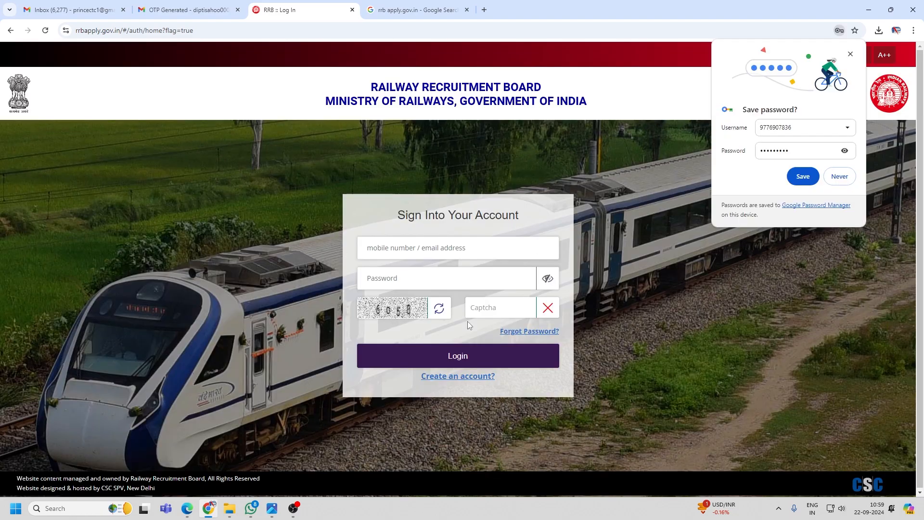
# Decline saving the password, then log in with the registered mobile number and account password.
pyautogui.click(840, 177)
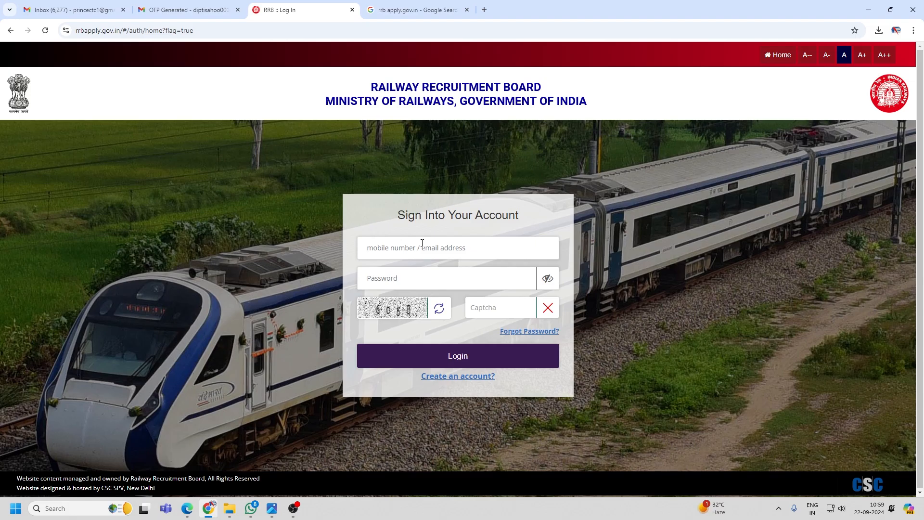
pyautogui.click(422, 272)
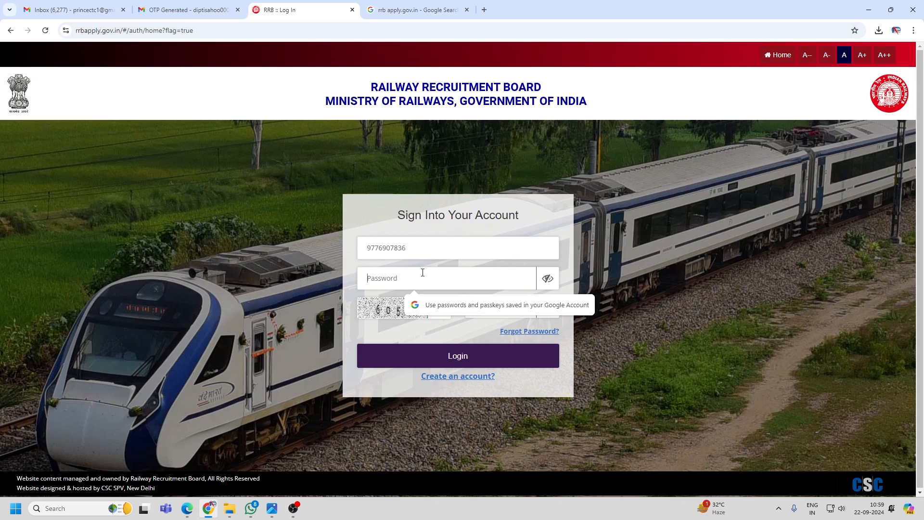
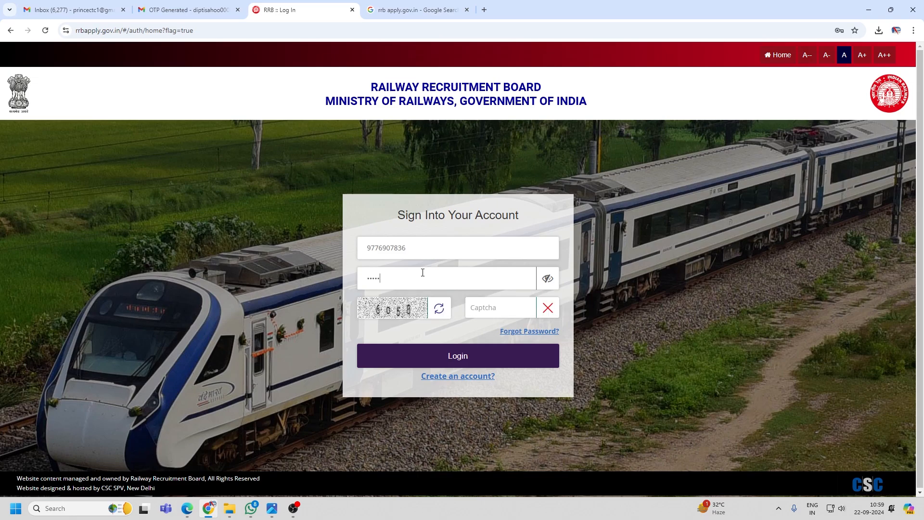
pyautogui.click(467, 360)
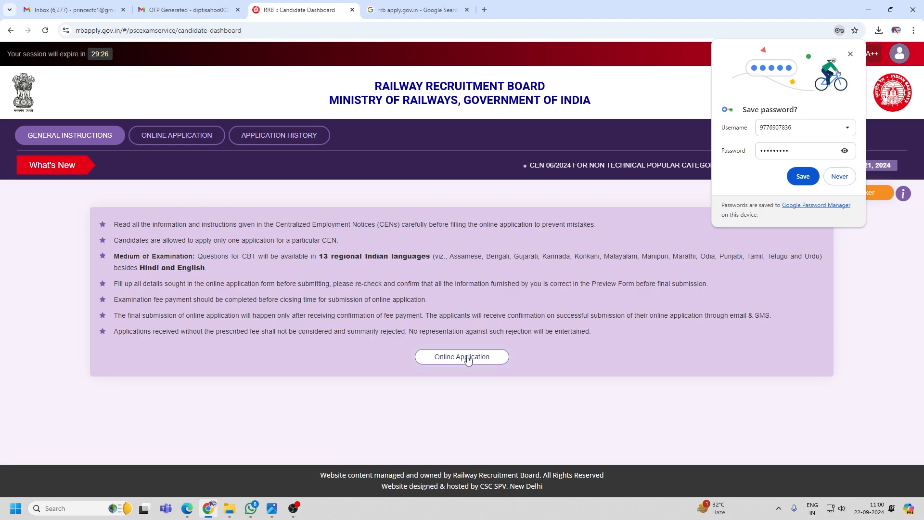
# Dismiss the save-password prompt and go to the dashboard's Online Application section.
pyautogui.click(467, 359)
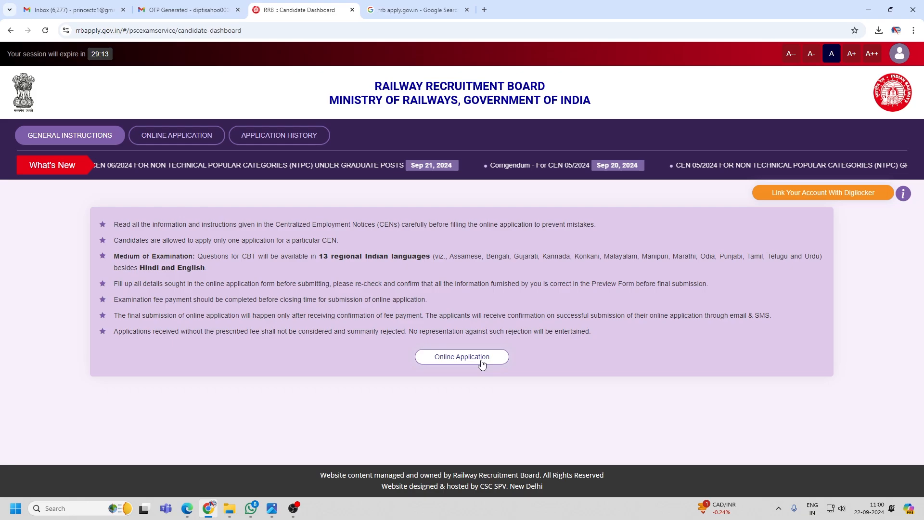
pyautogui.click(482, 361)
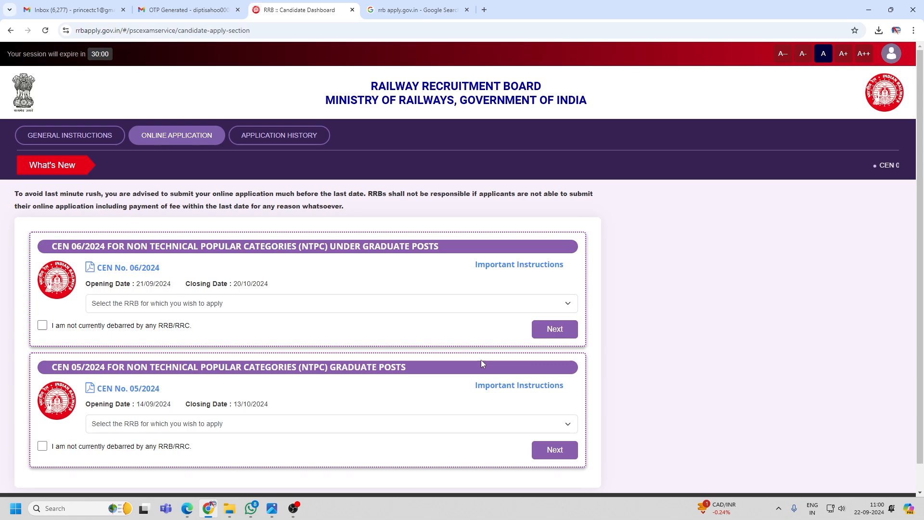
pyautogui.scroll(-1, 481, 362)
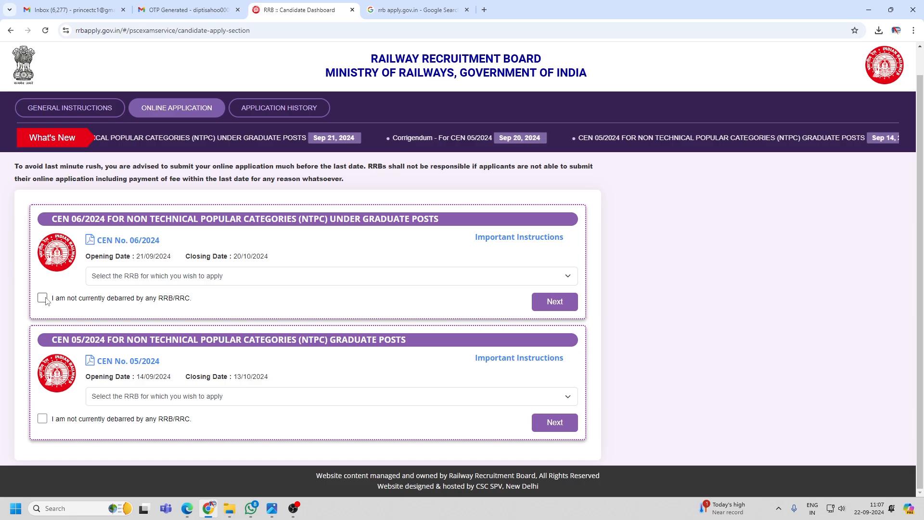
# Tick the not-debarred declaration for CEN 06/2024 and select Bilaspur from the RRB list.
pyautogui.click(43, 298)
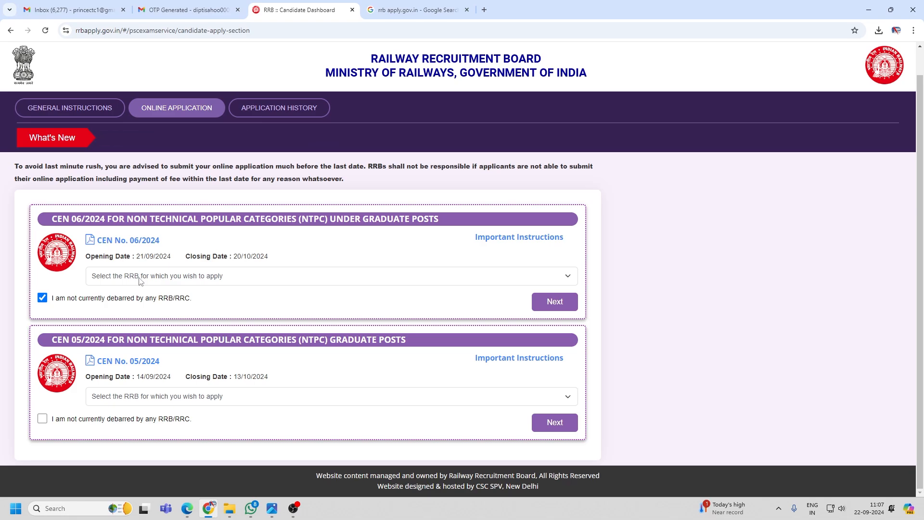
pyautogui.click(242, 277)
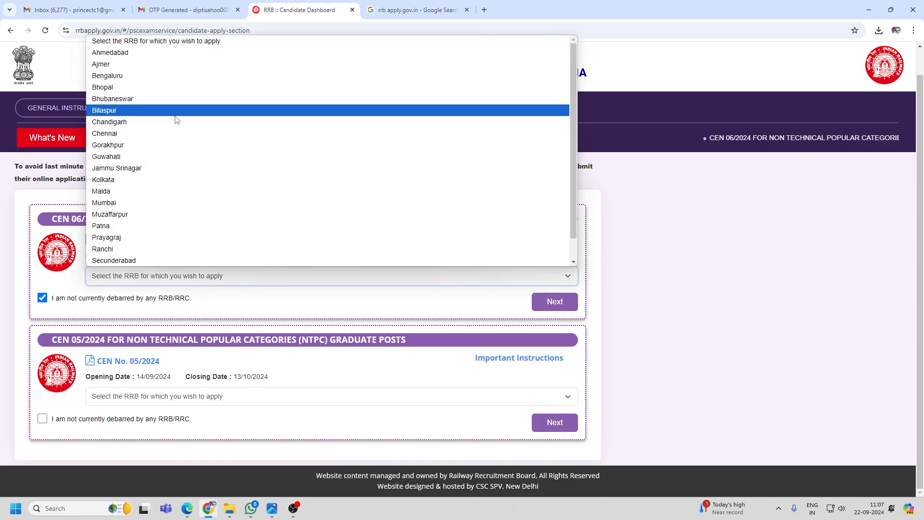
pyautogui.scroll(-1, 181, 264)
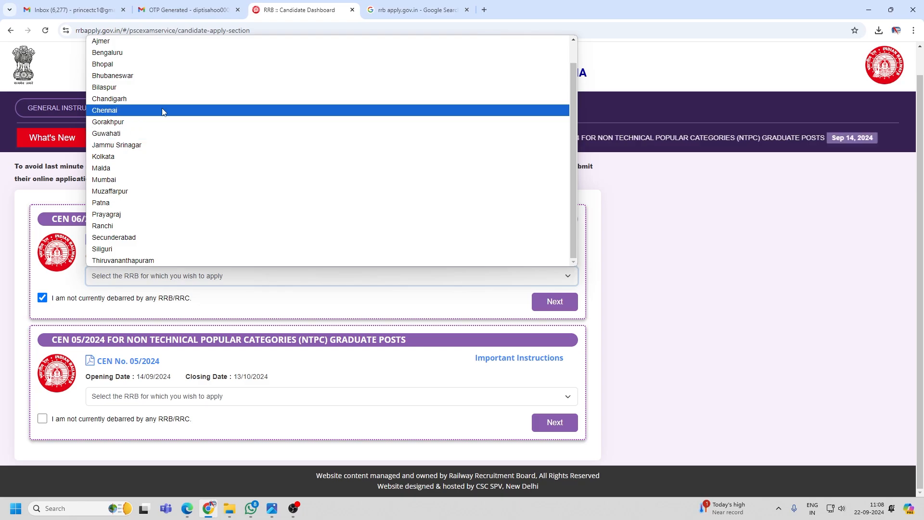
pyautogui.scroll(1, 144, 92)
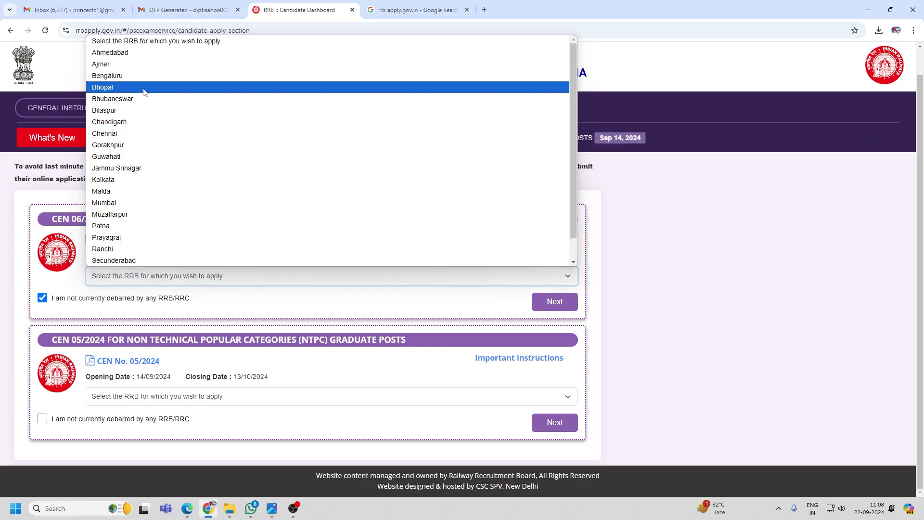
pyautogui.click(154, 110)
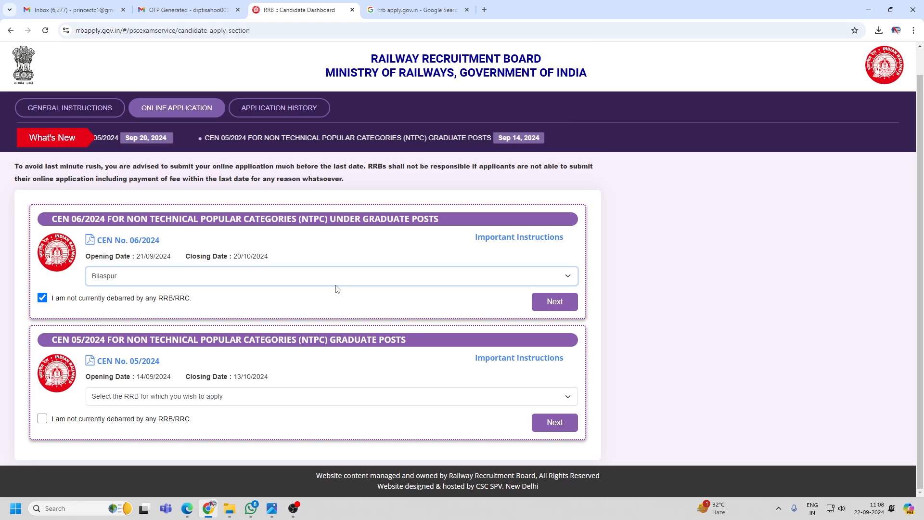
# Proceed from the CEN 06/2024 card to the prefilled Personal Details step.
pyautogui.click(553, 307)
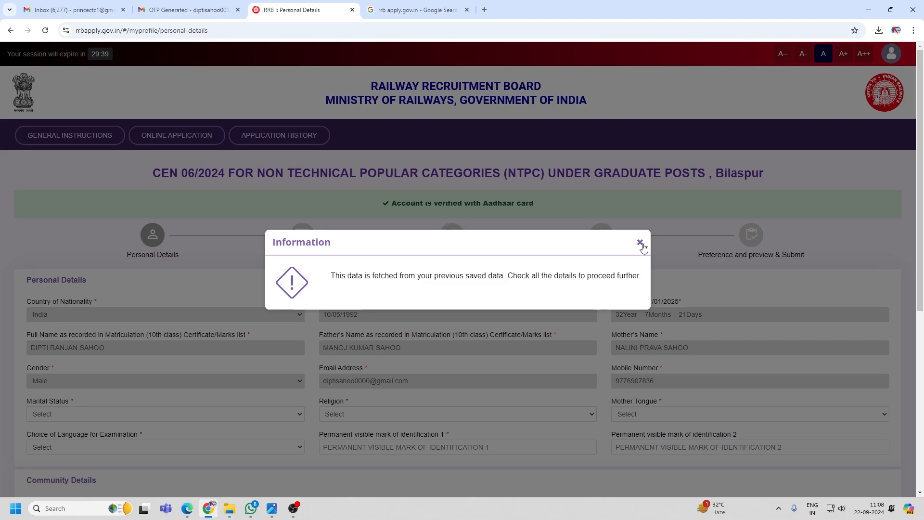
# Dismiss the saved-data notice and set marital status to Unmarried.
pyautogui.click(640, 243)
pyautogui.scroll(-2, 118, 253)
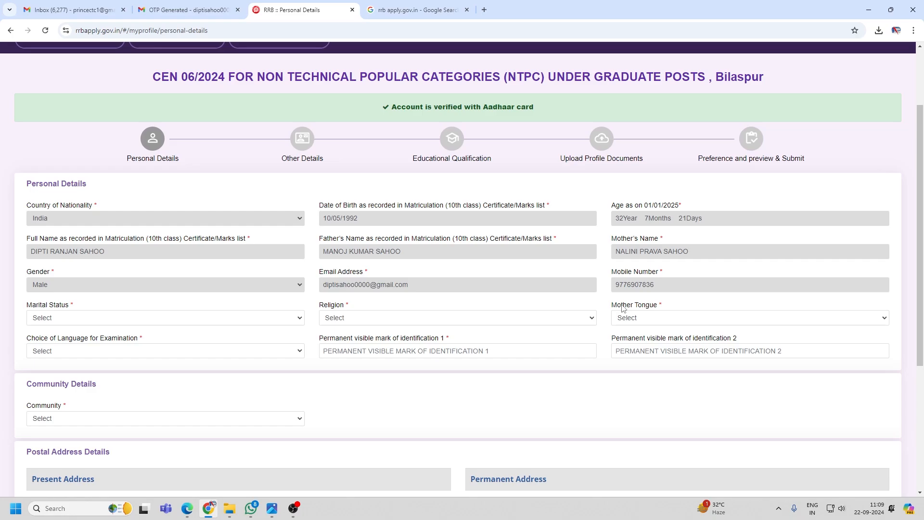
pyautogui.scroll(-1, 623, 308)
pyautogui.click(93, 271)
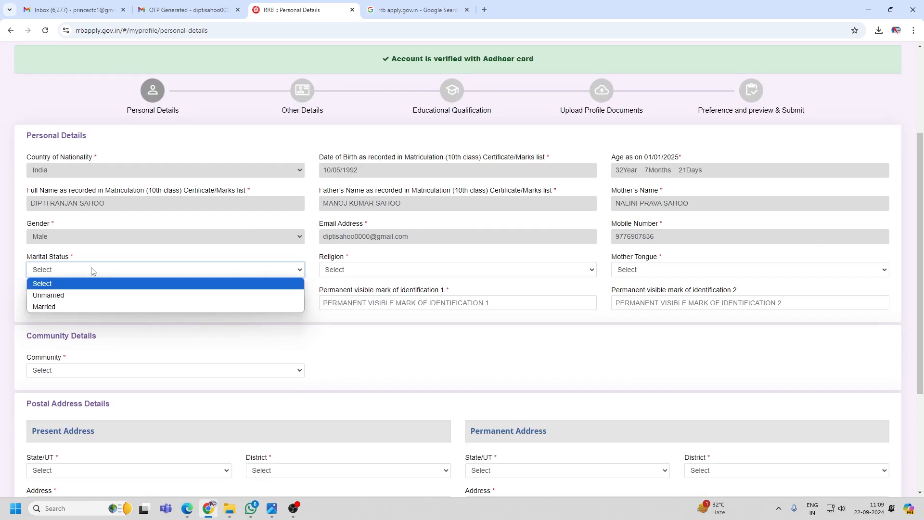
pyautogui.click(93, 295)
# Set religion to Hindu, keep Odia as mother tongue, and bring up the OBC Non-Creamy Layer choices.
pyautogui.click(386, 269)
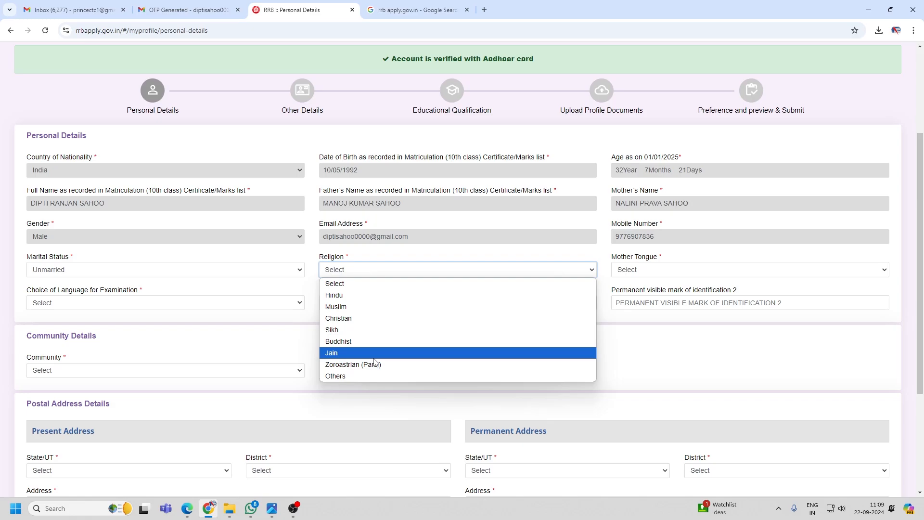
pyautogui.click(648, 273)
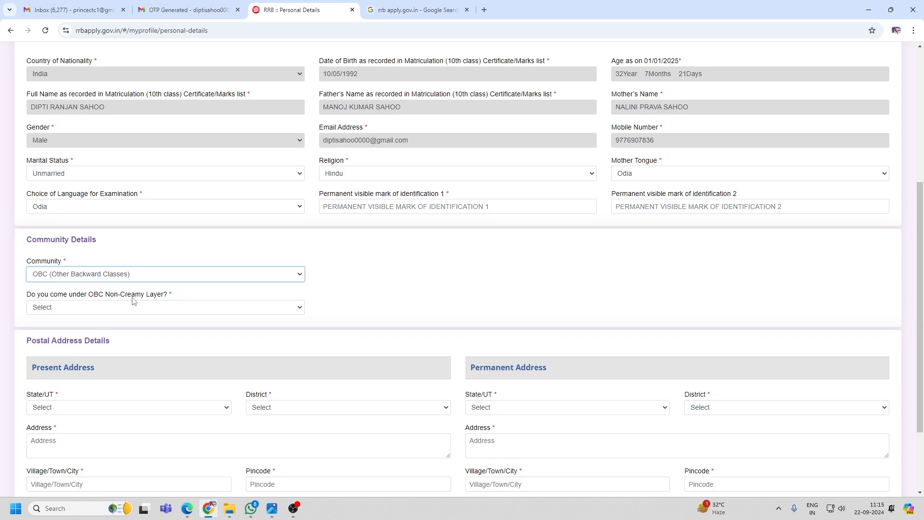
pyautogui.click(190, 309)
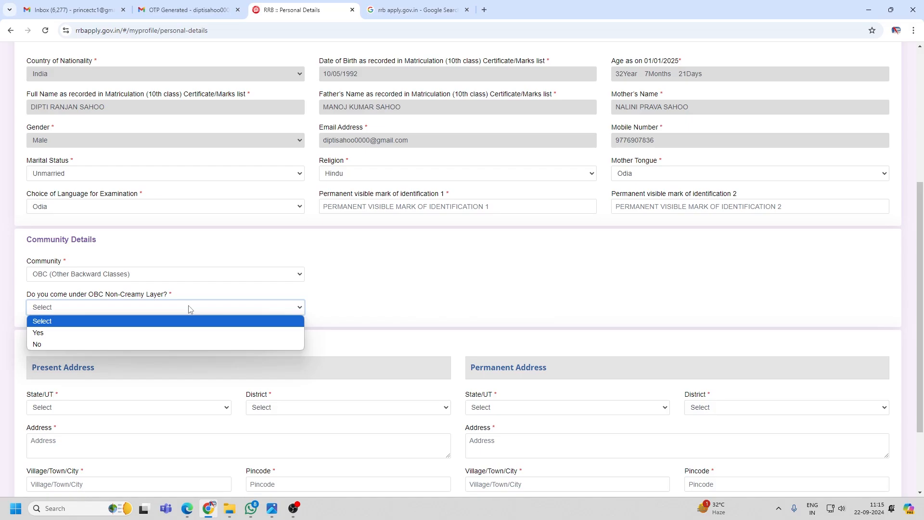
pyautogui.click(190, 309)
pyautogui.click(190, 309)
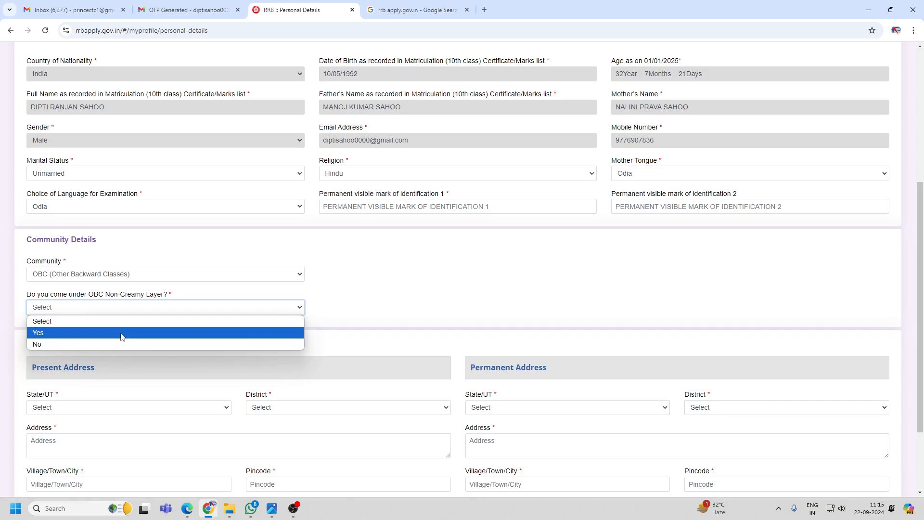
# Answer Yes to OBC Non-Creamy Layer so the certificate fields appear.
pyautogui.click(122, 333)
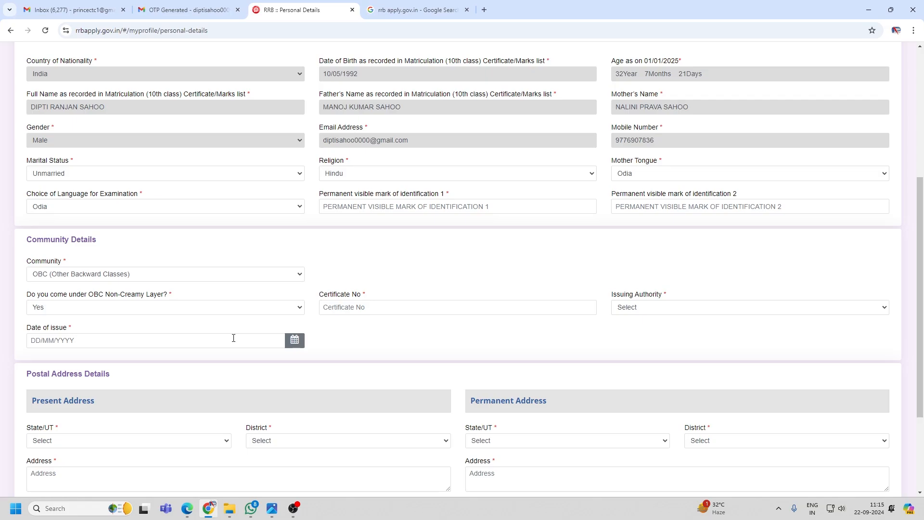
pyautogui.click(372, 310)
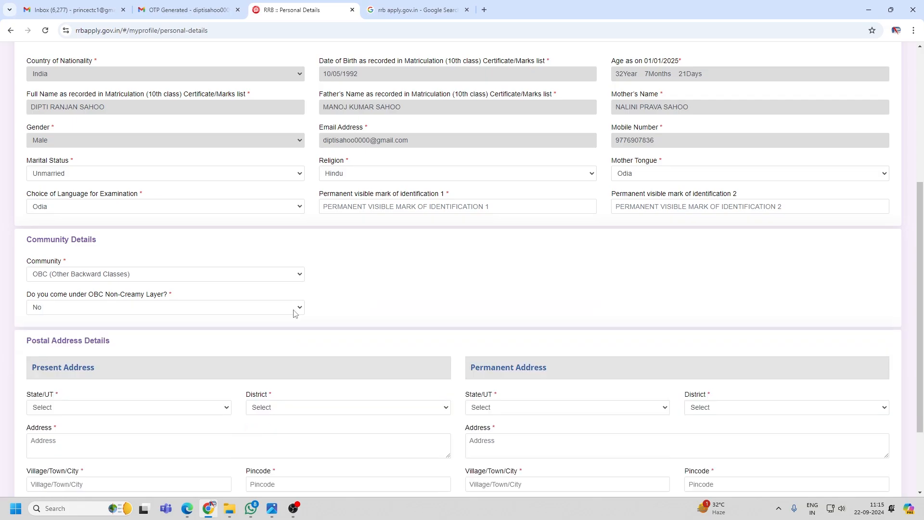
pyautogui.click(279, 308)
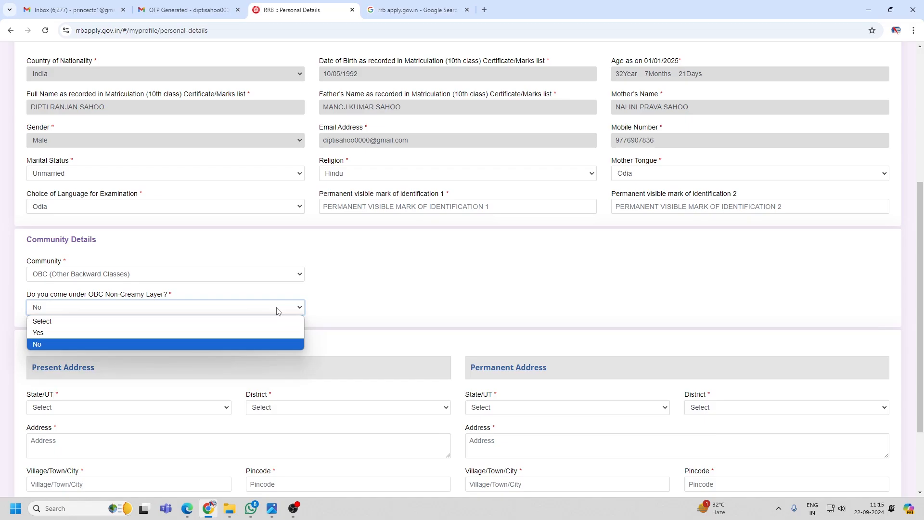
pyautogui.click(277, 332)
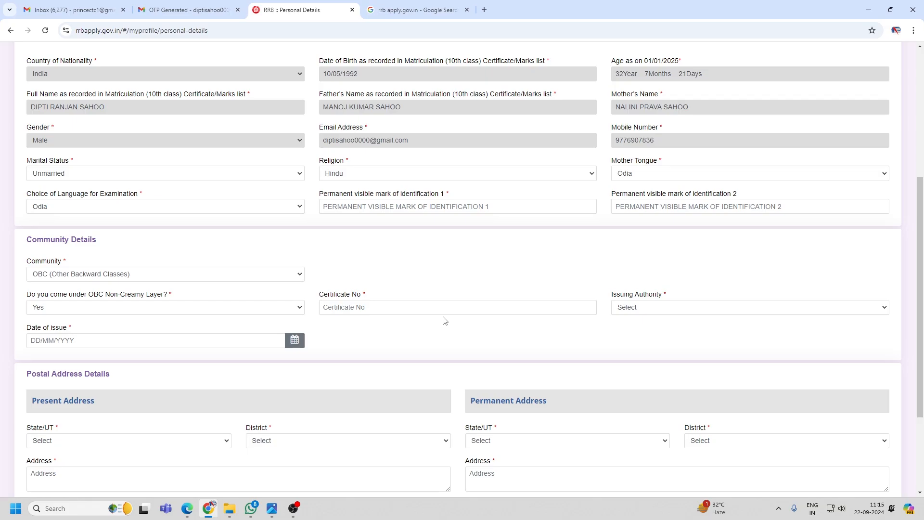
# Review the issuing authority options, then view the scanned OBC certificate IMG_20190906_0002.jpg.
pyautogui.click(660, 309)
pyautogui.click(660, 309)
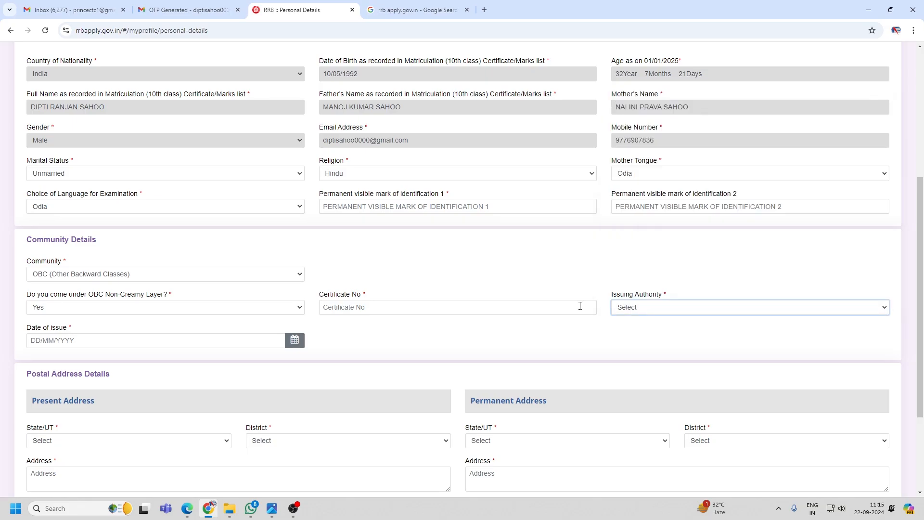
pyautogui.click(446, 305)
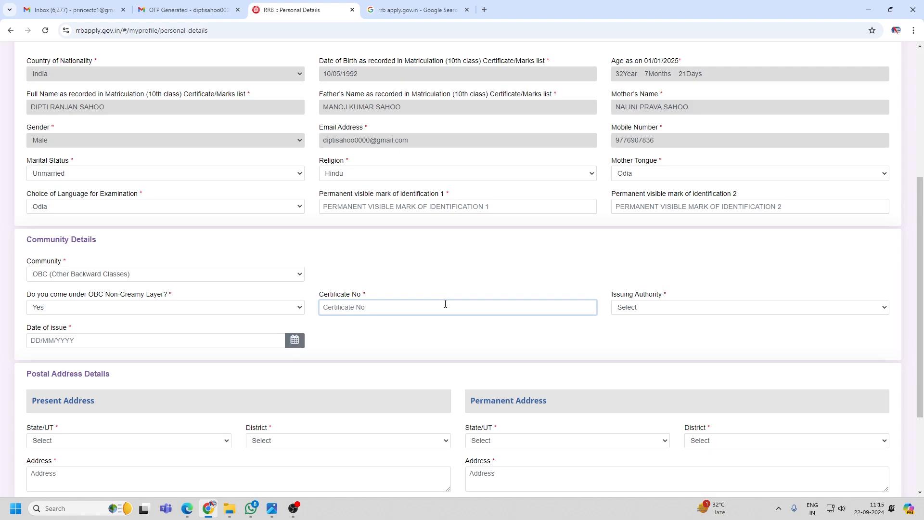
pyautogui.hotkey('alt', 'Tab')
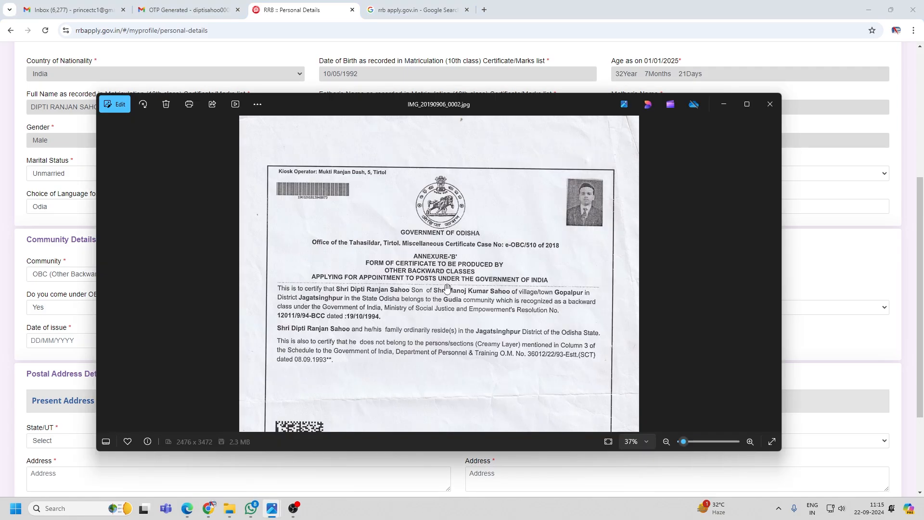
pyautogui.scroll(2, 447, 288)
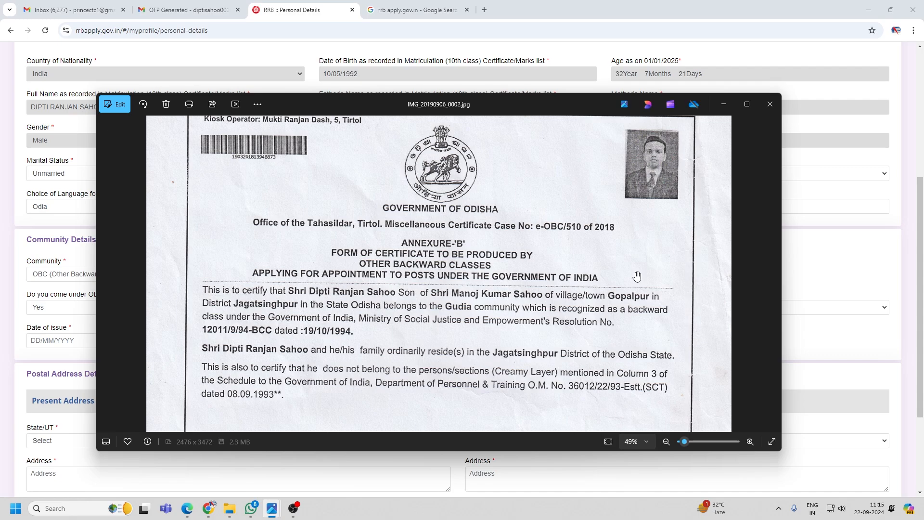
pyautogui.hotkey('alt', 'Tab')
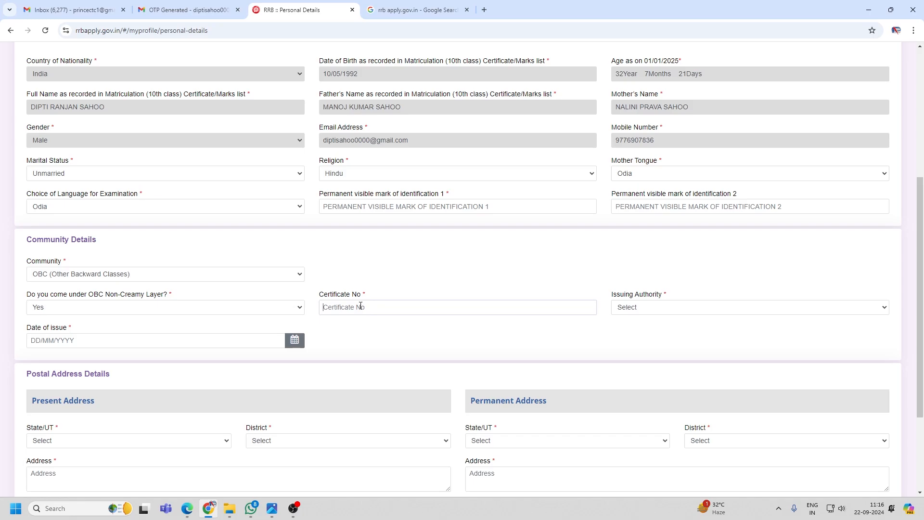
pyautogui.write('E')
pyautogui.moveTo(360, 306); pyautogui.dragTo(304, 308)
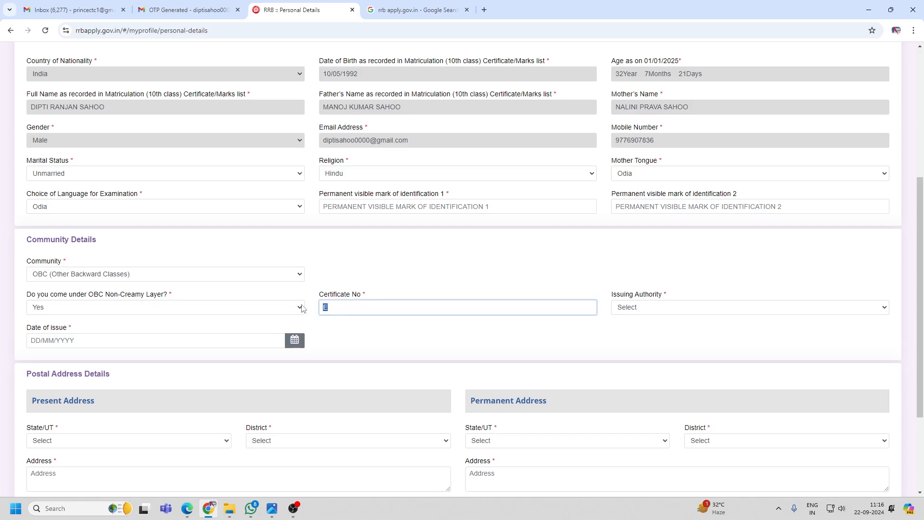
pyautogui.press('BackSpace')
pyautogui.write('E')
pyautogui.hotkey('alt', 'Tab')
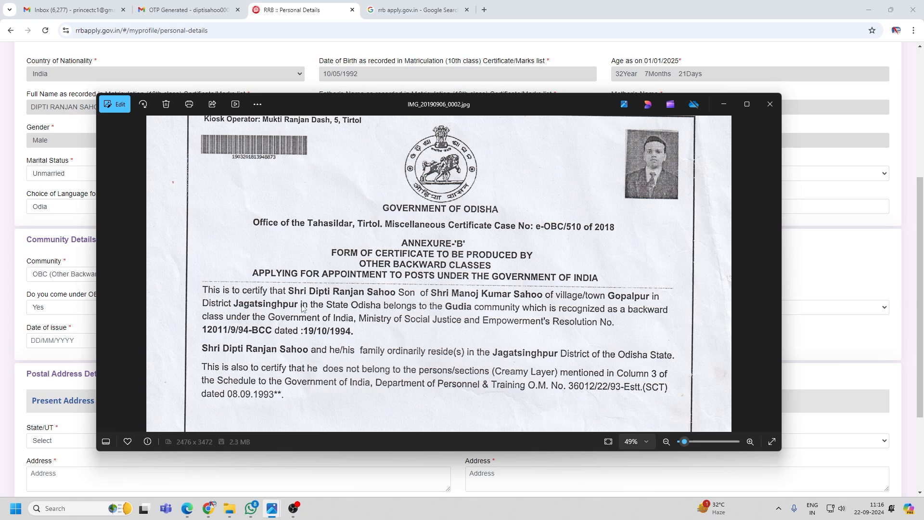
pyautogui.hotkey('alt', 'Tab')
pyautogui.click(634, 307)
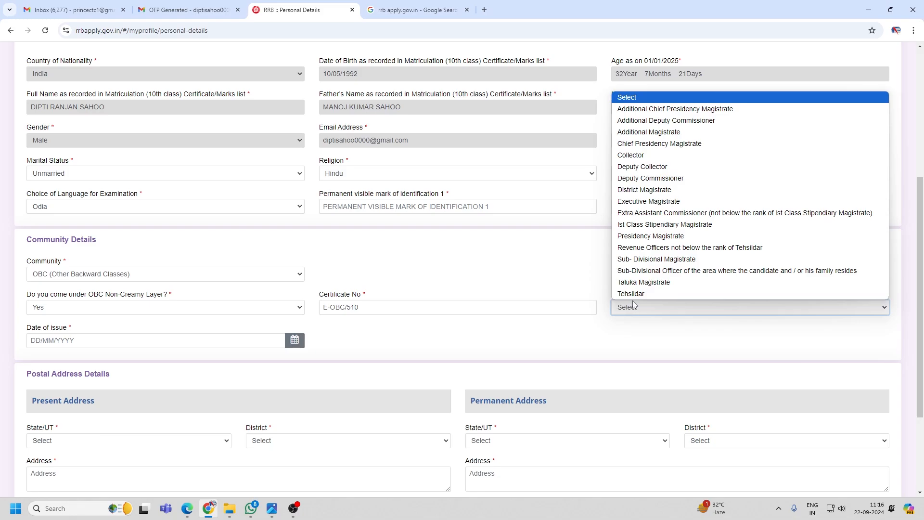
# Choose Tehsildar as issuing authority and ODISHA as issuing state, checking the scan's issue date.
pyautogui.click(633, 294)
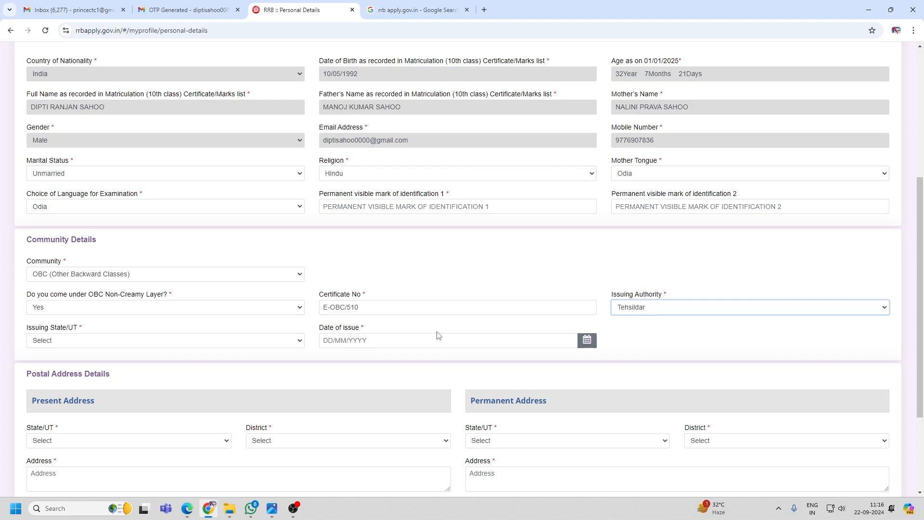
pyautogui.hotkey('alt', 'Tab')
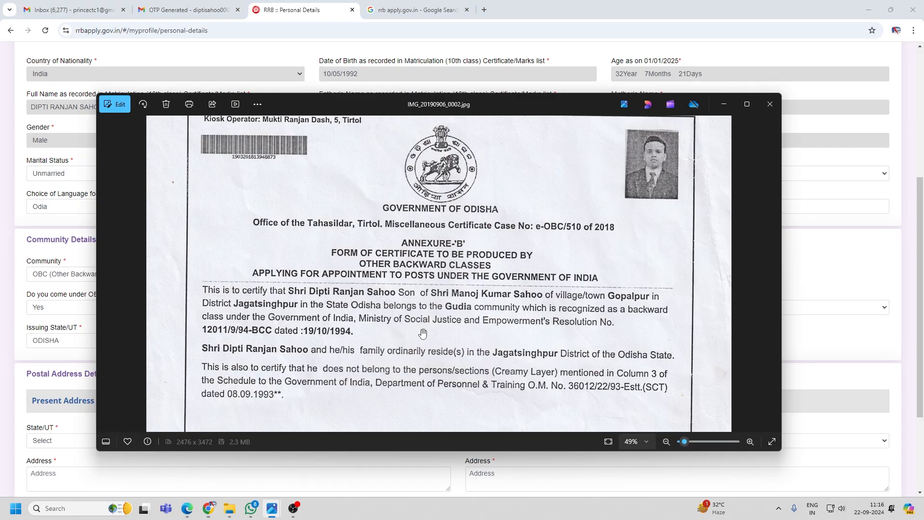
pyautogui.moveTo(423, 334); pyautogui.dragTo(472, 317)
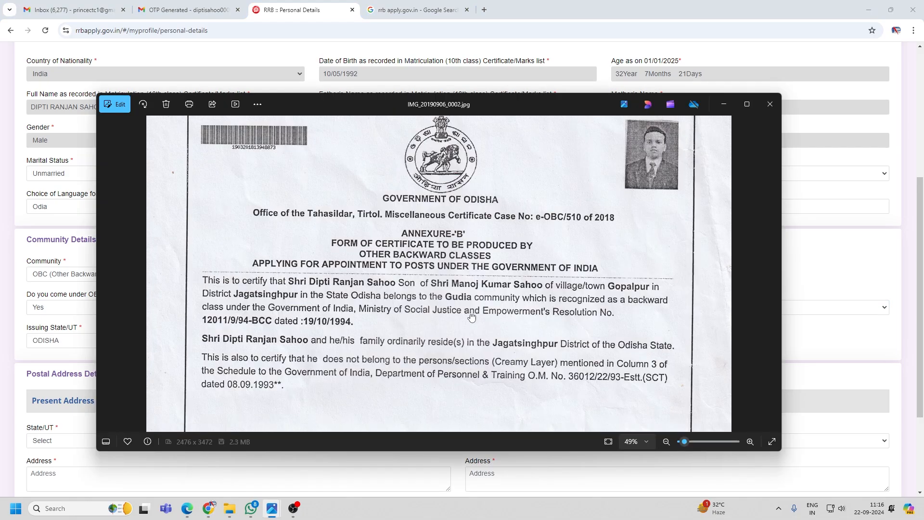
pyautogui.scroll(-3, 499, 288)
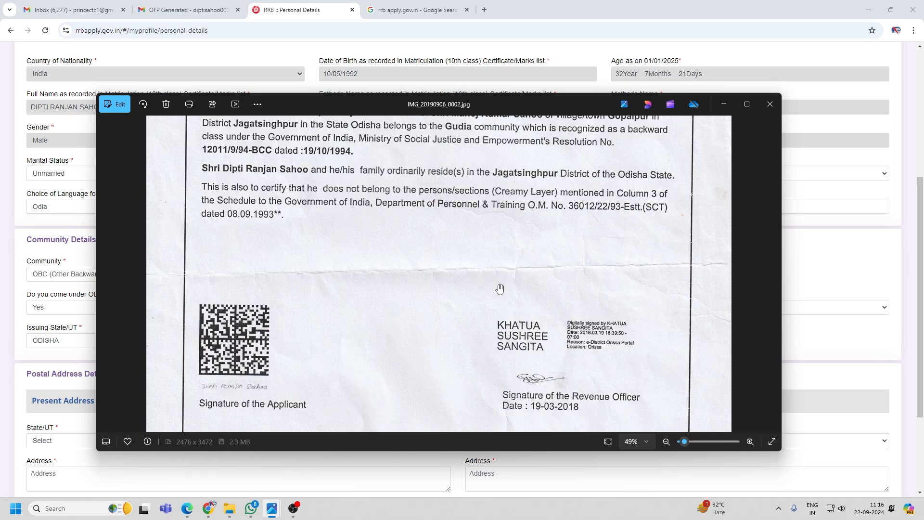
pyautogui.hotkey('alt', 'Tab')
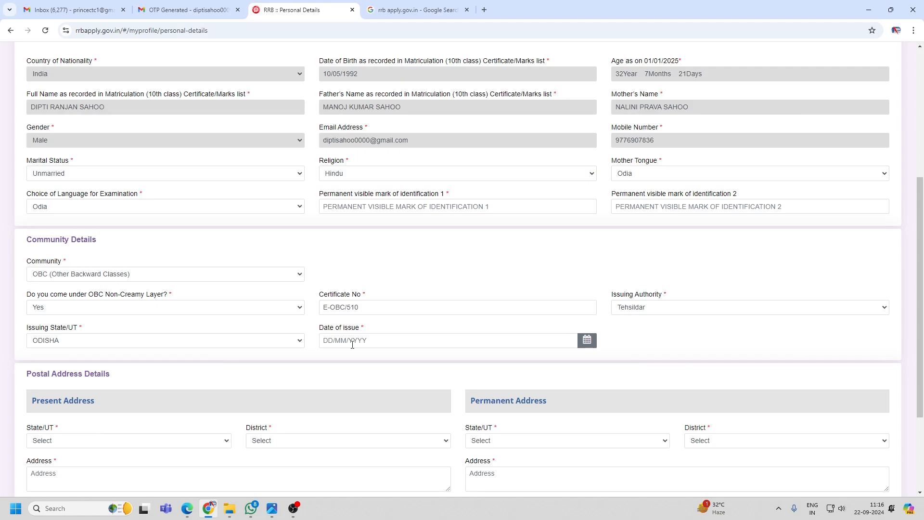
# Set the issue date to 19/03/2018, reuse the present address as permanent address, and save.
pyautogui.click(352, 342)
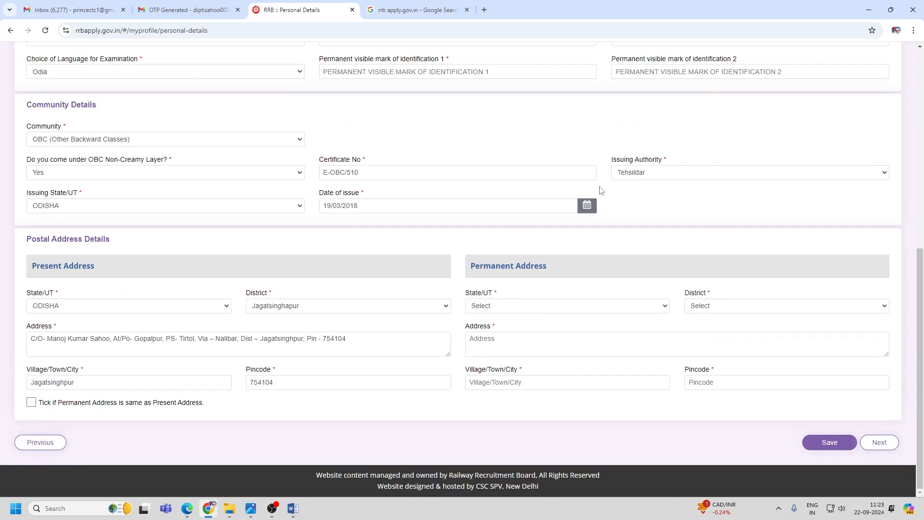
pyautogui.click(31, 403)
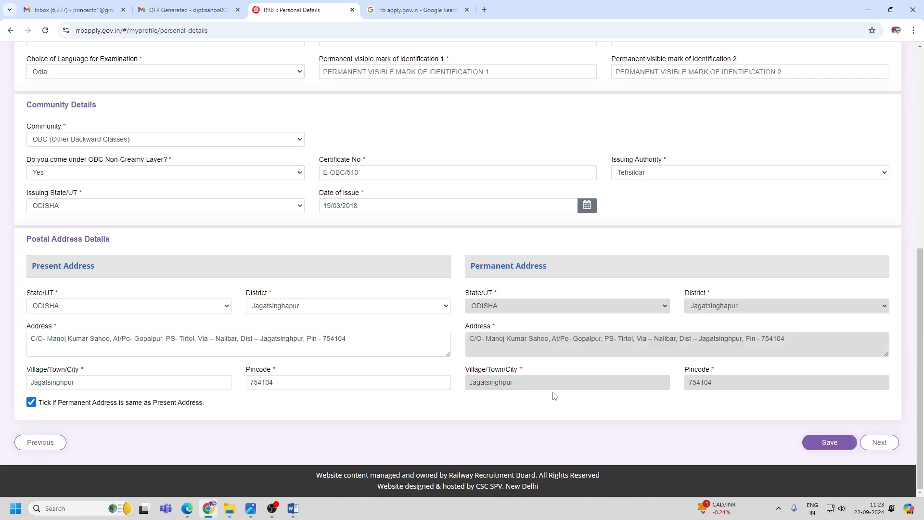
pyautogui.click(824, 444)
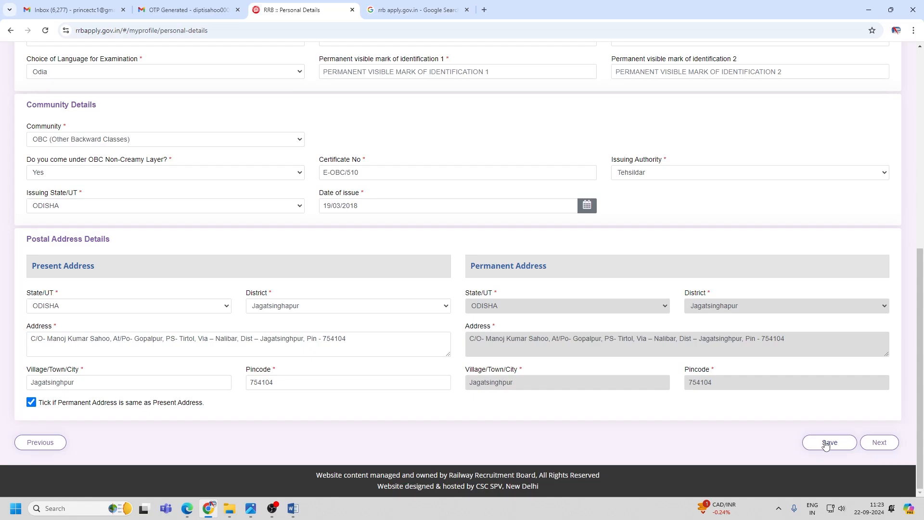
# Save the personal details with identification marks HAIR and FACE, then advance to Other Details.
pyautogui.click(826, 444)
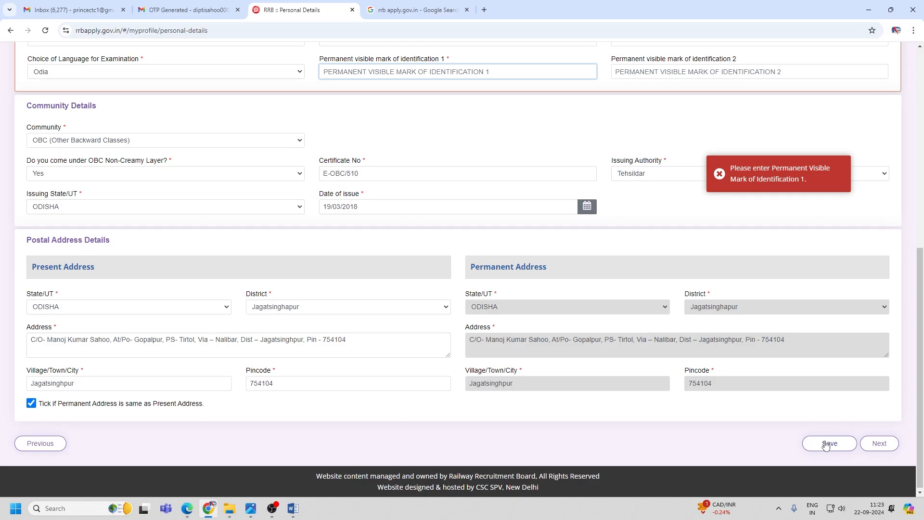
pyautogui.click(826, 444)
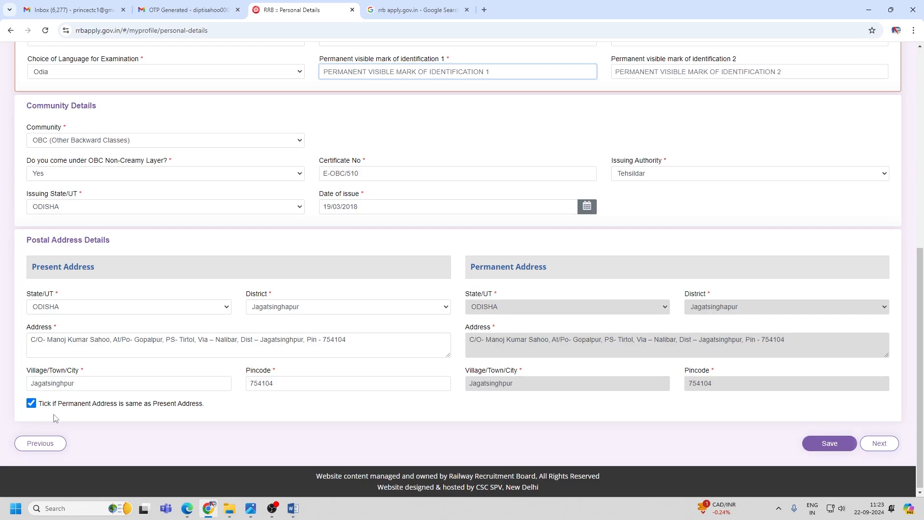
pyautogui.click(830, 444)
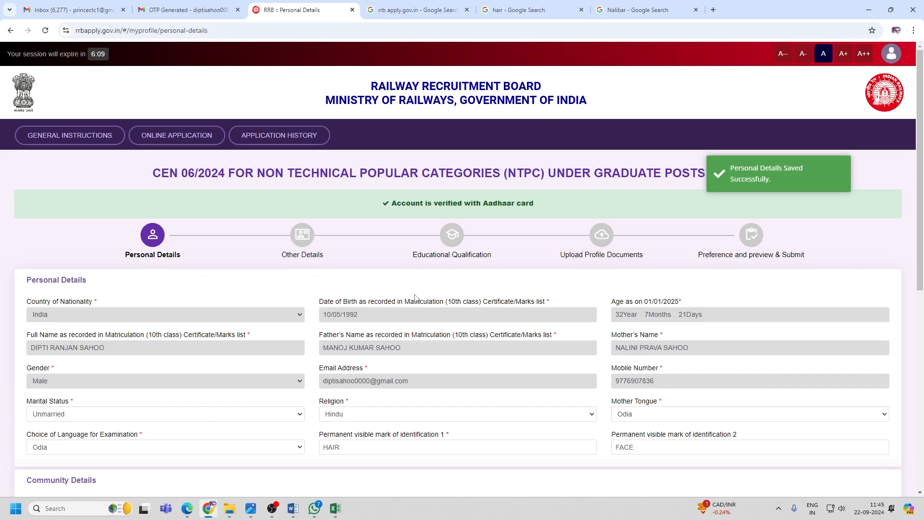
pyautogui.scroll(-10, 818, 329)
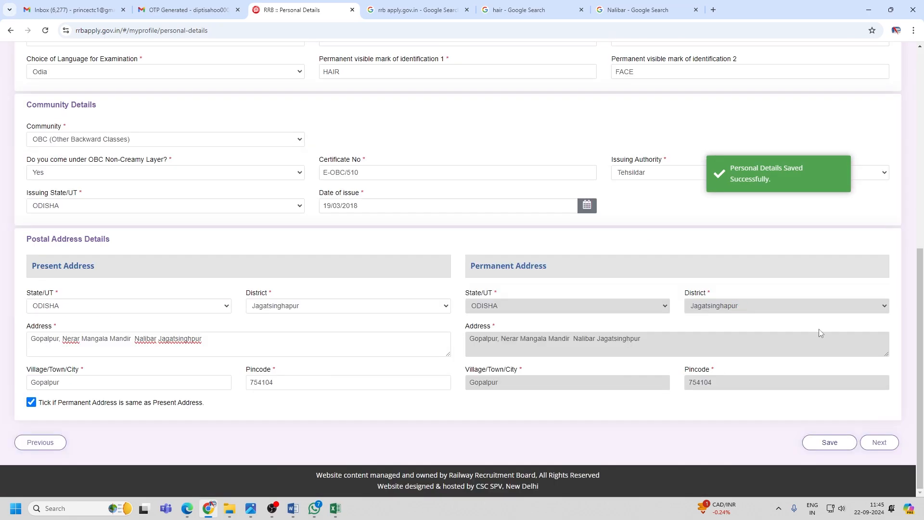
pyautogui.click(890, 441)
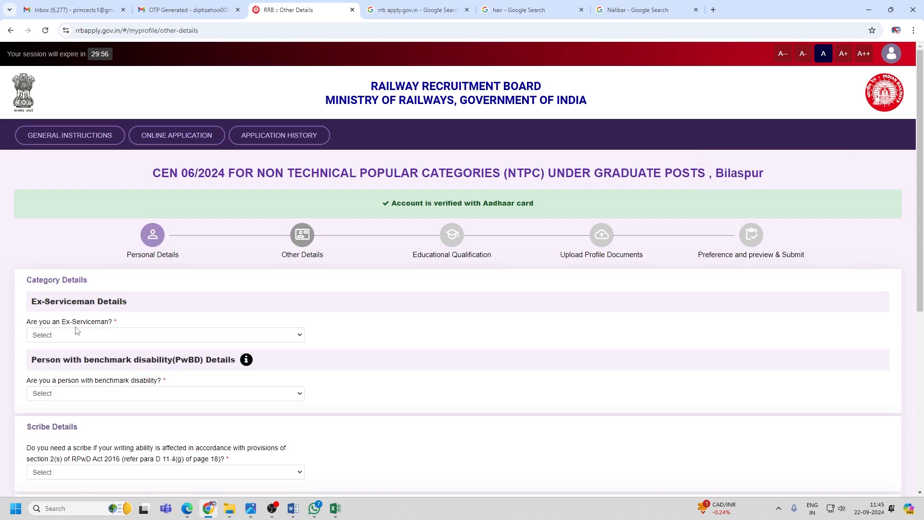
# Answer the ex-serviceman and other questions, save Other Details, and advance to Educational Qualification.
pyautogui.click(122, 336)
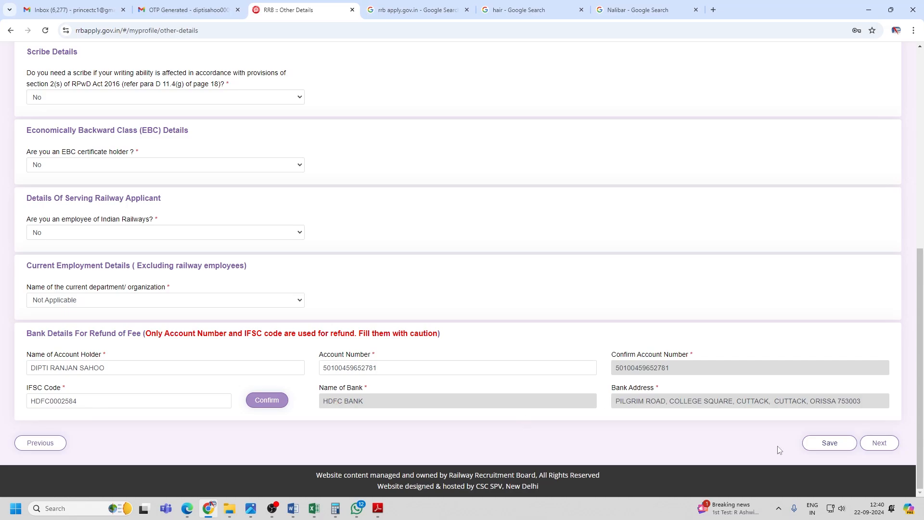
pyautogui.click(813, 444)
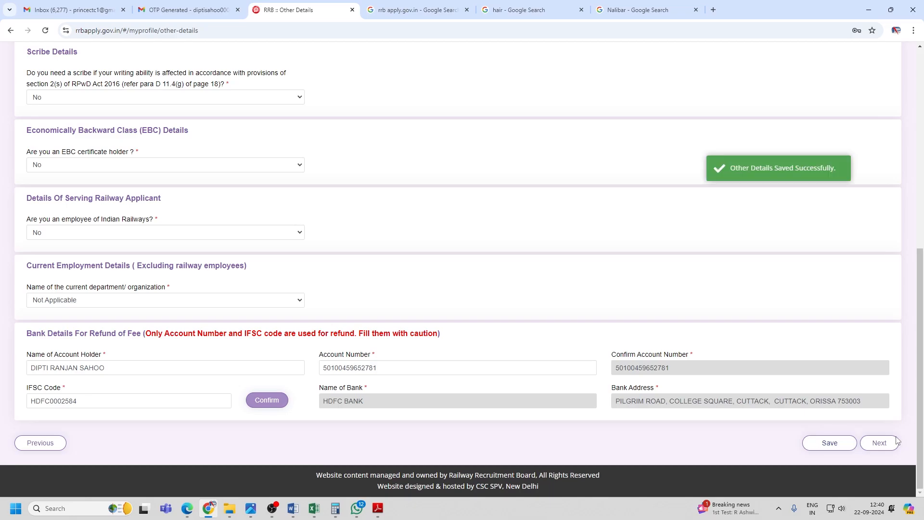
pyautogui.click(895, 442)
# Choose ODISHA as the Matriculation/SSLC state and Jagatsinghapur as its district.
pyautogui.scroll(-1, 145, 303)
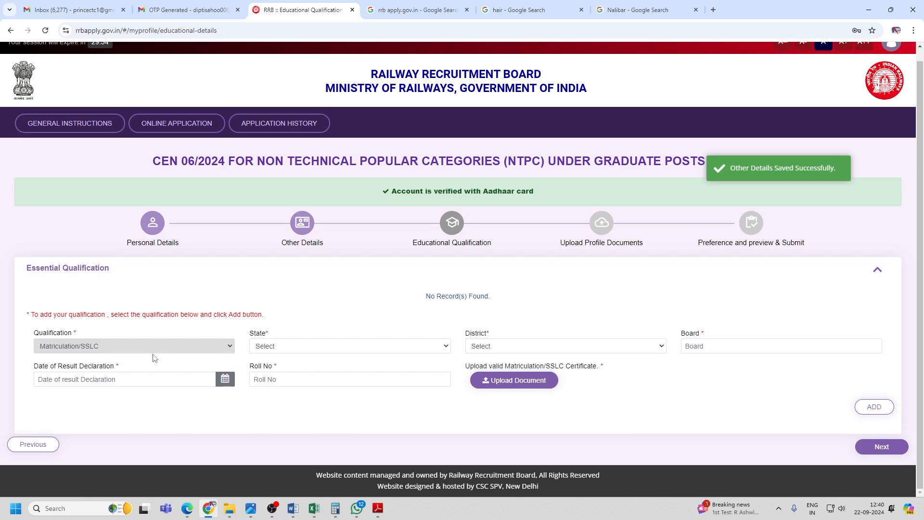
pyautogui.click(290, 347)
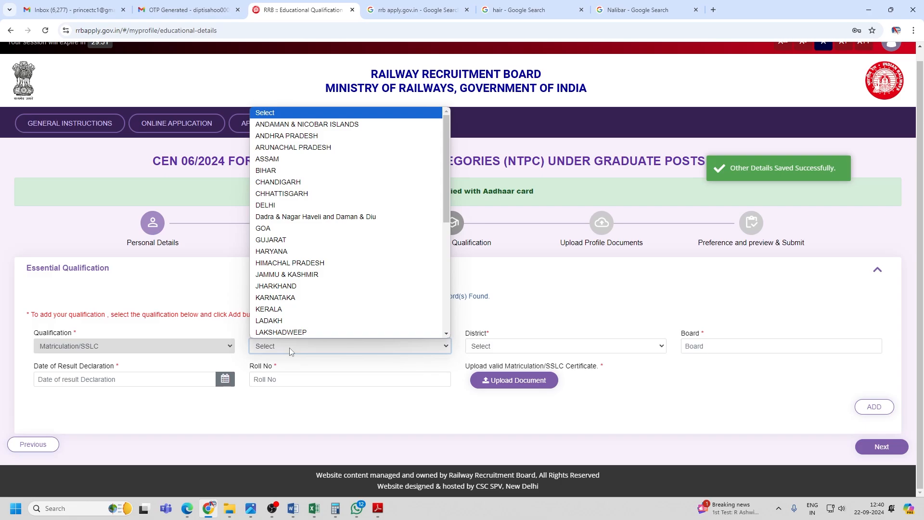
pyautogui.click(289, 347)
pyautogui.click(290, 348)
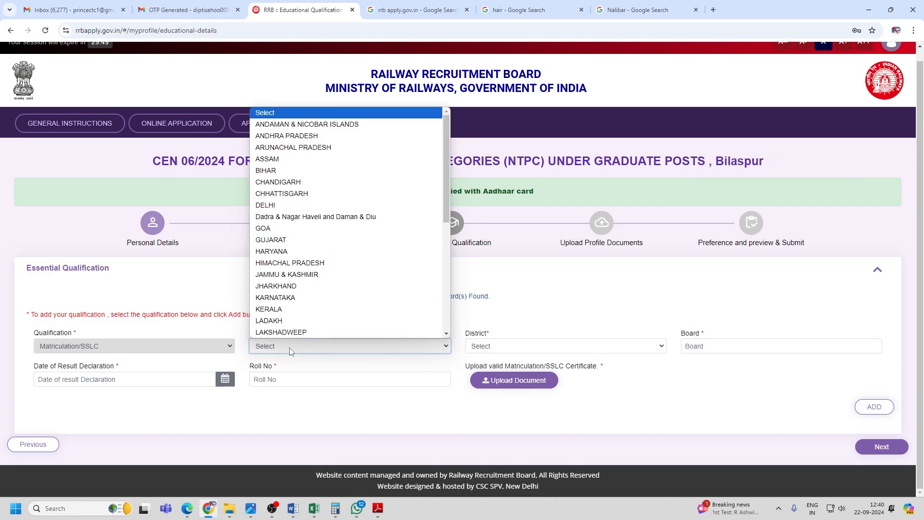
pyautogui.press('o')
pyautogui.click(283, 335)
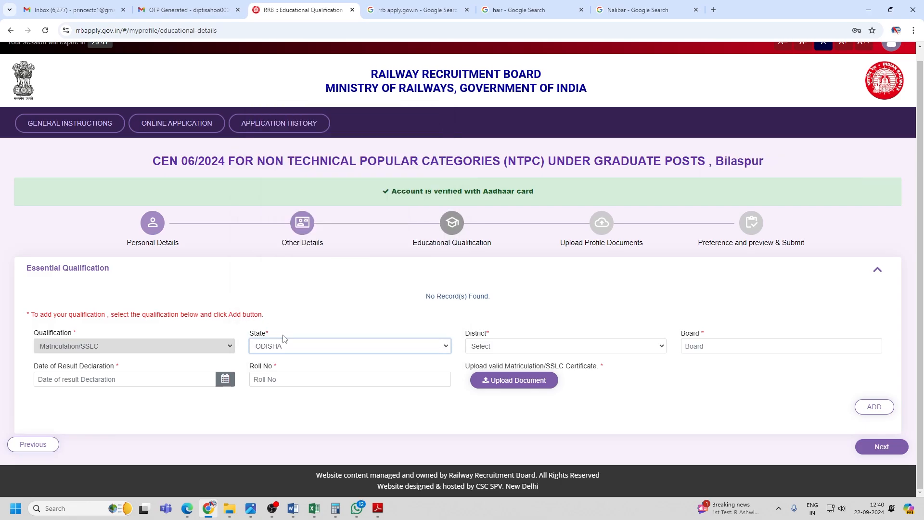
pyautogui.click(487, 345)
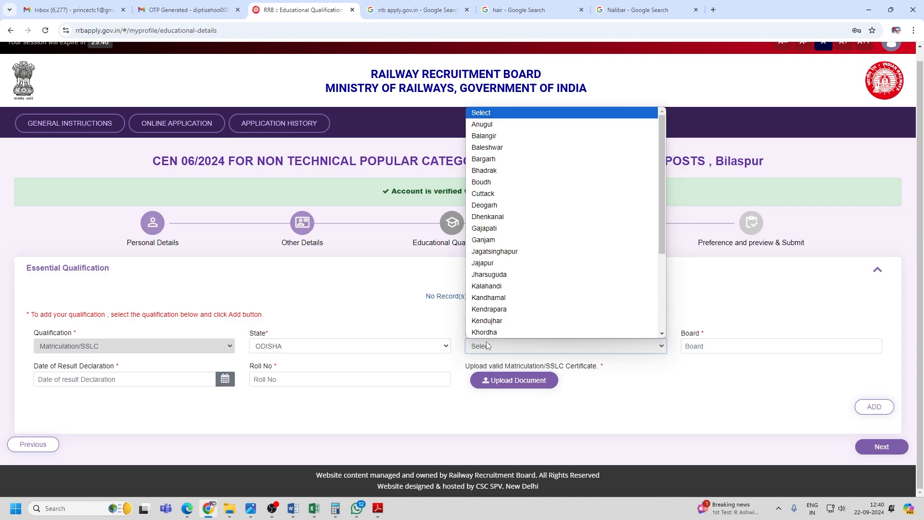
pyautogui.press('j')
pyautogui.click(711, 344)
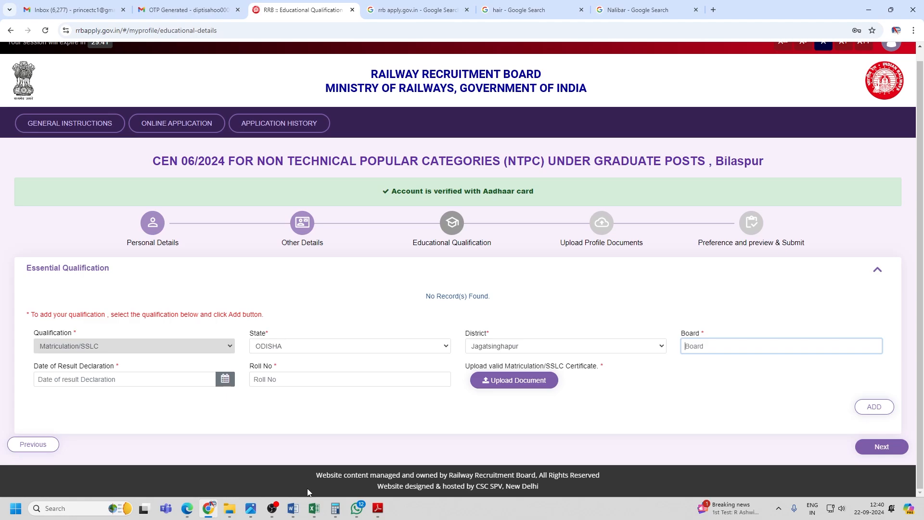
# Bring up the high school certificate scan CCI28112014_0009.jpg in Photos and view its top.
pyautogui.click(251, 508)
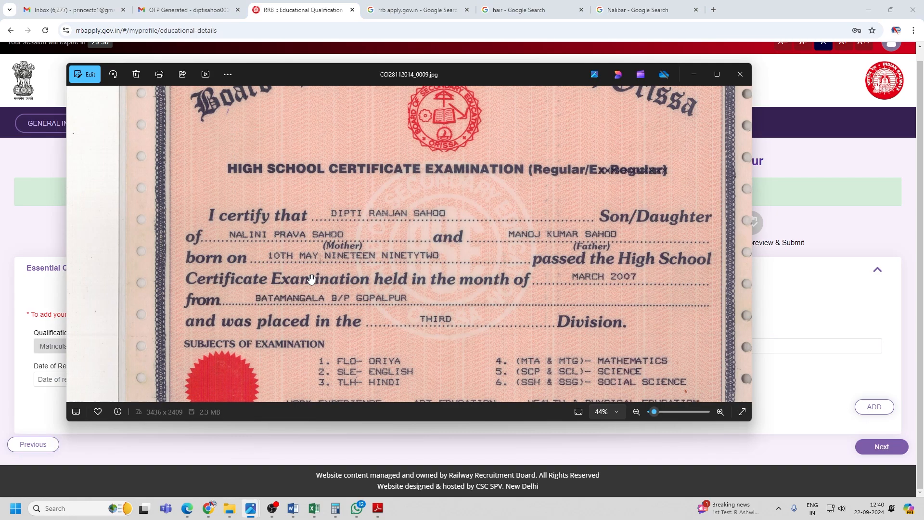
pyautogui.moveTo(312, 279); pyautogui.dragTo(299, 389)
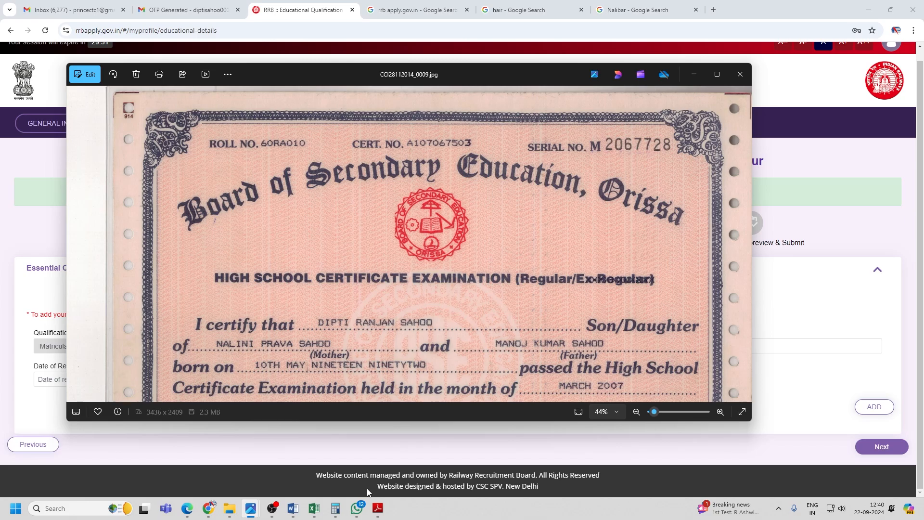
pyautogui.hotkey('alt', 'Tab')
pyautogui.scroll(-5, 333, 263)
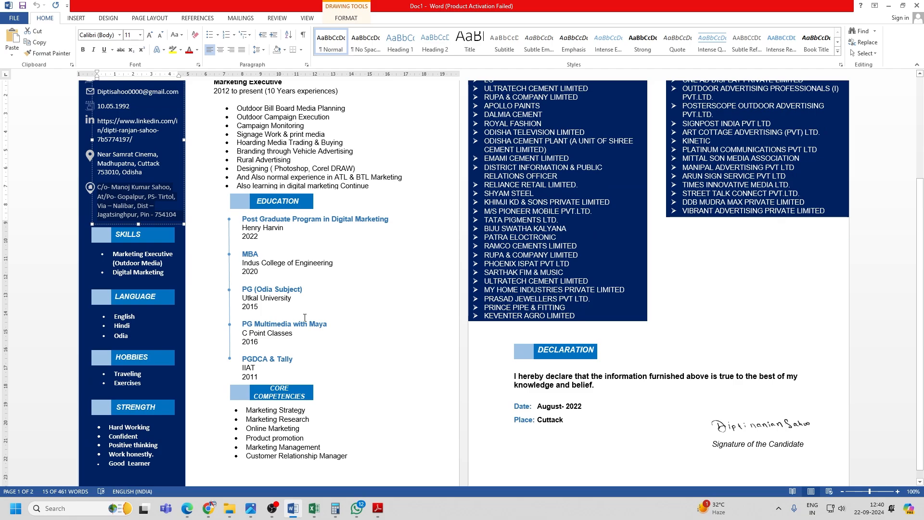
pyautogui.hotkey('alt', 'Tab')
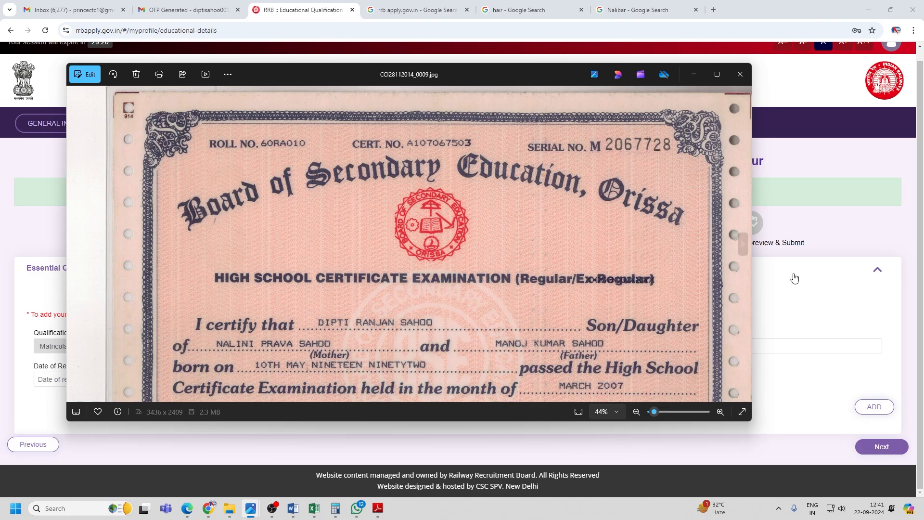
pyautogui.hotkey('alt', 'Tab')
# Enter 'BOARD OF SECONDARY EDUCATON, ODIHA' in the Board field, checking against the scan.
pyautogui.write('bOARD')
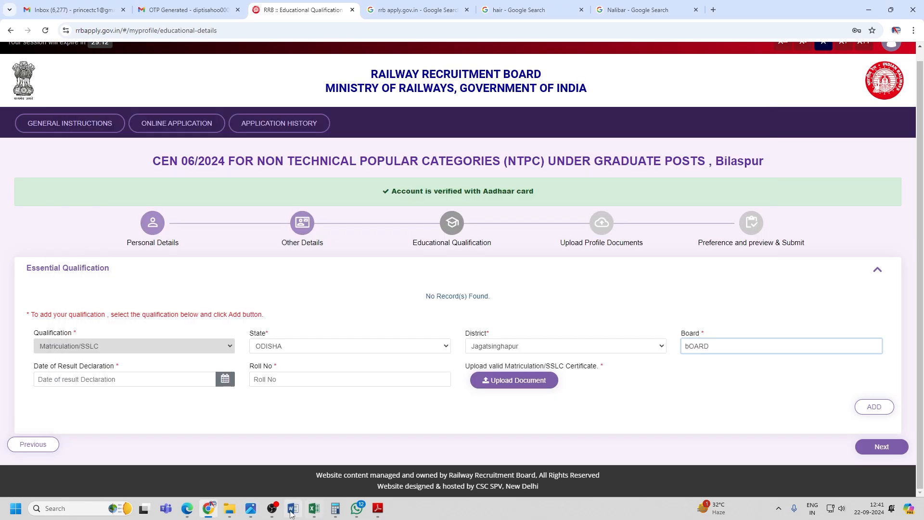
pyautogui.moveTo(250, 509)
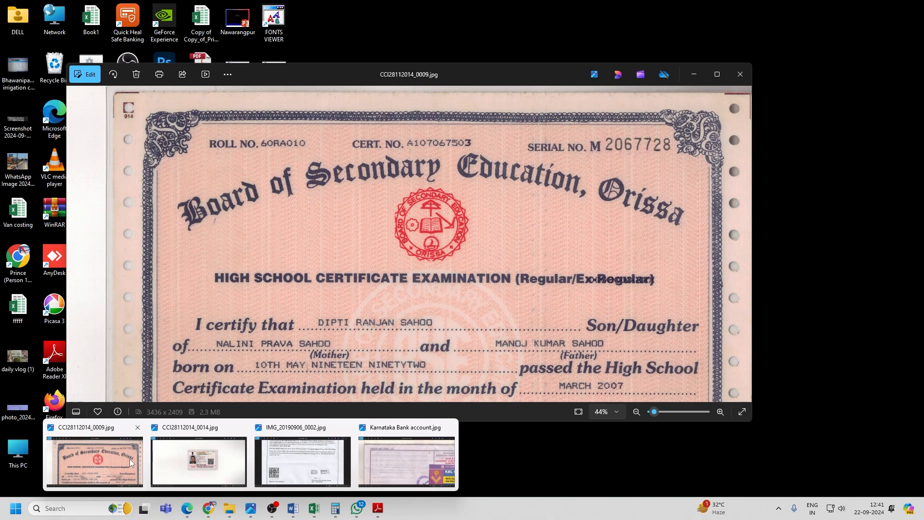
pyautogui.click(104, 459)
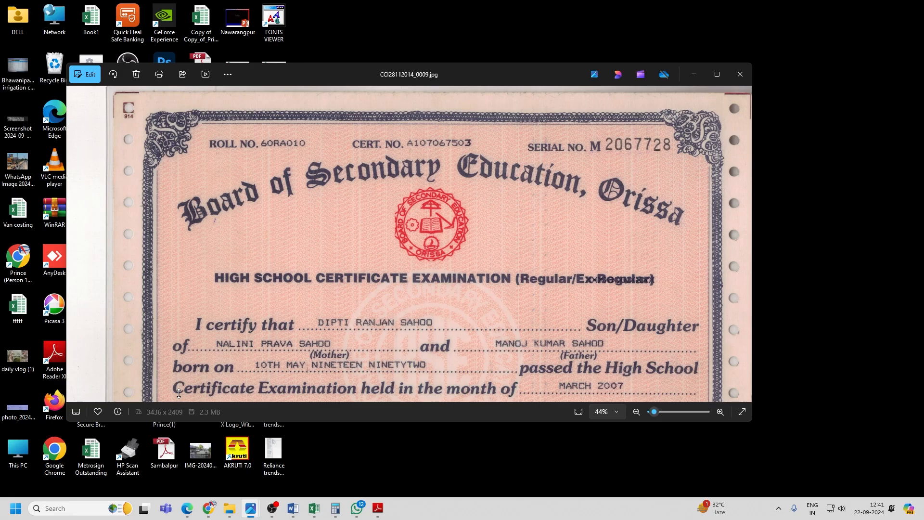
pyautogui.hotkey('alt', 'Tab')
pyautogui.hotkey('alt', 'Tab')
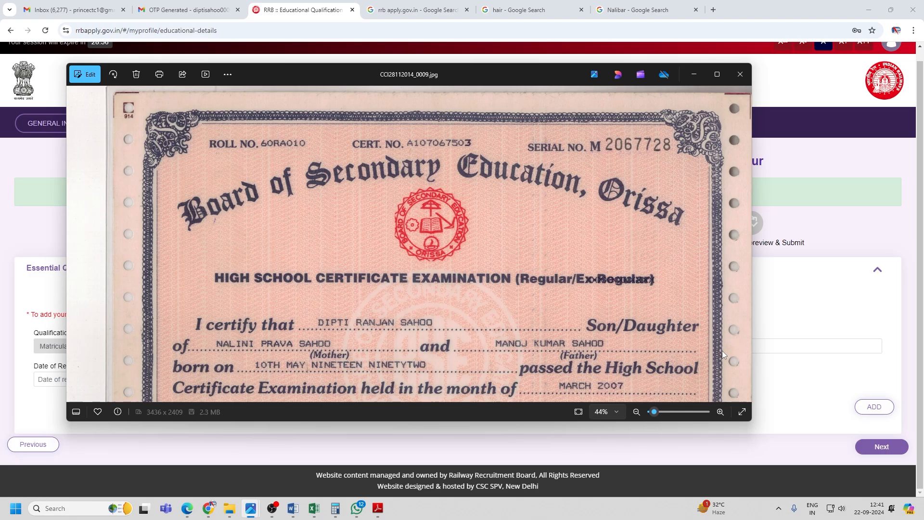
pyautogui.hotkey('alt', 'Tab')
pyautogui.write('ATO')
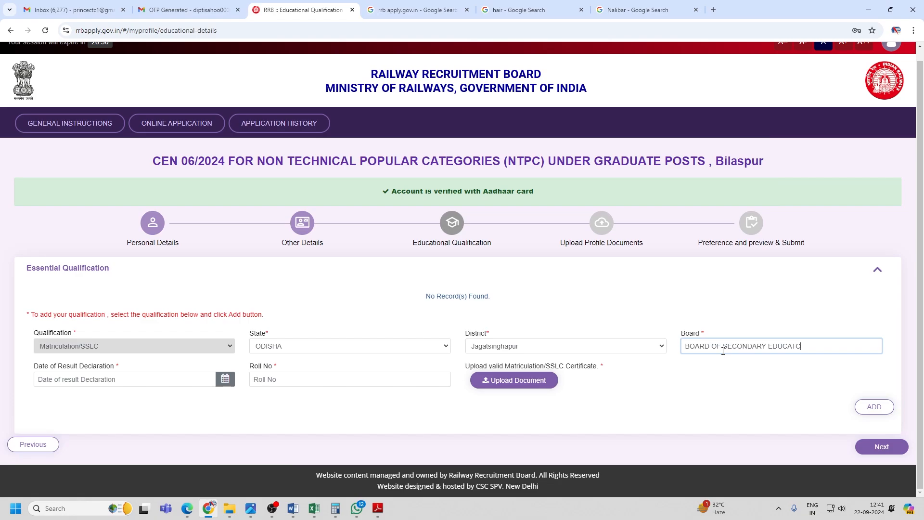
pyautogui.write('N')
pyautogui.press('BackSpace')
pyautogui.write(', ODIHA')
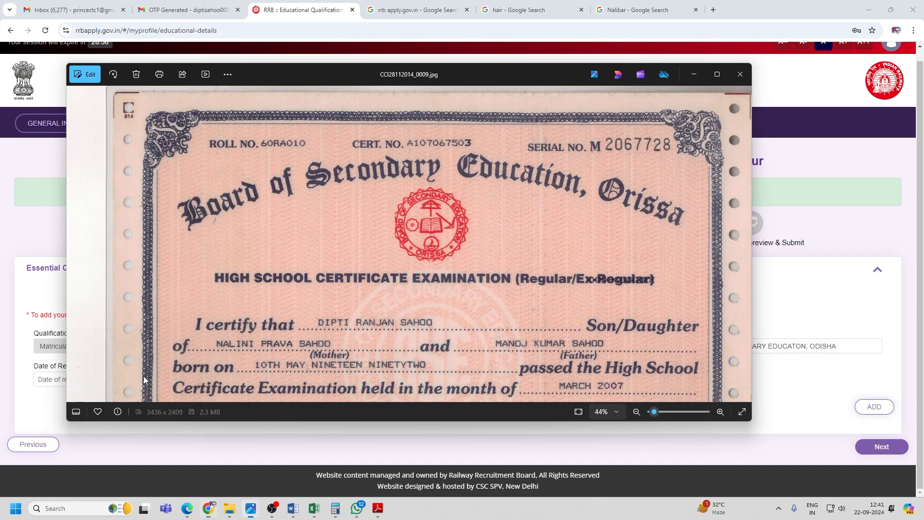
pyautogui.scroll(-3, 143, 379)
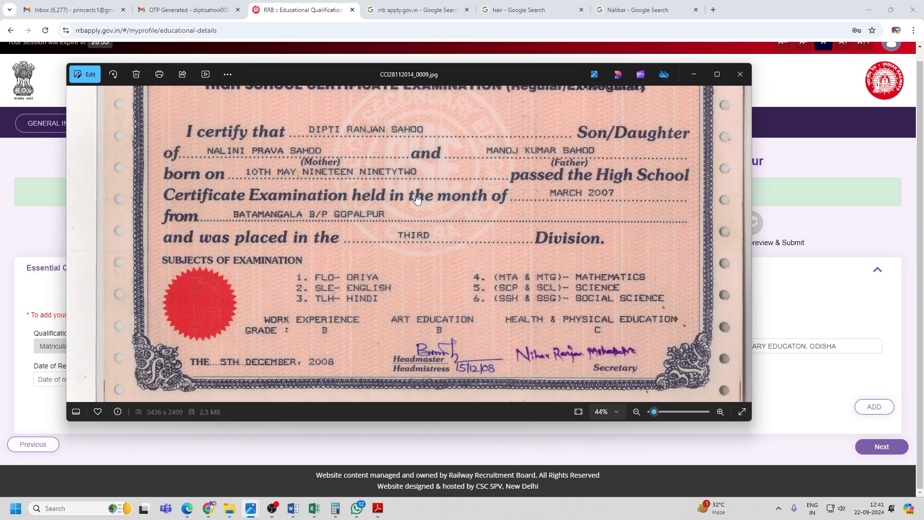
# Set the result declaration date to 05/12/2008 and enter the certificate's roll number.
pyautogui.hotkey('alt', 'Tab')
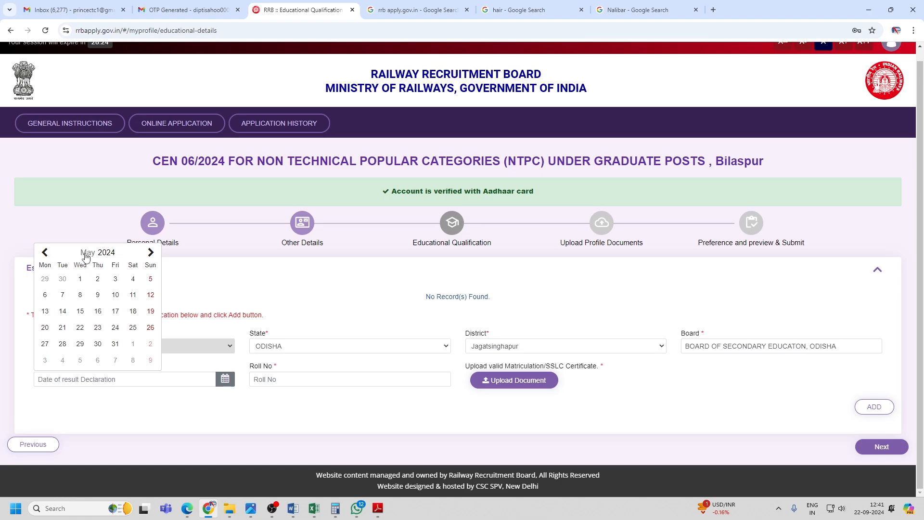
pyautogui.click(86, 257)
pyautogui.doubleClick(86, 257)
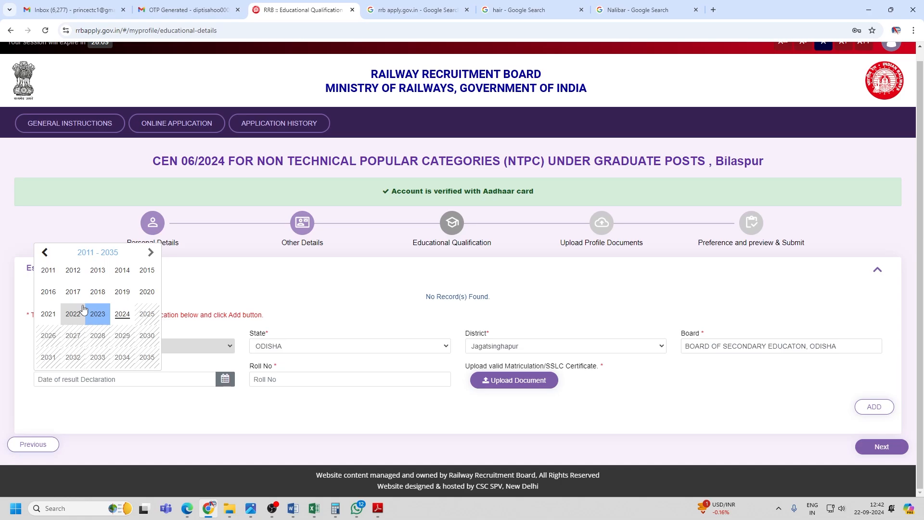
pyautogui.click(84, 308)
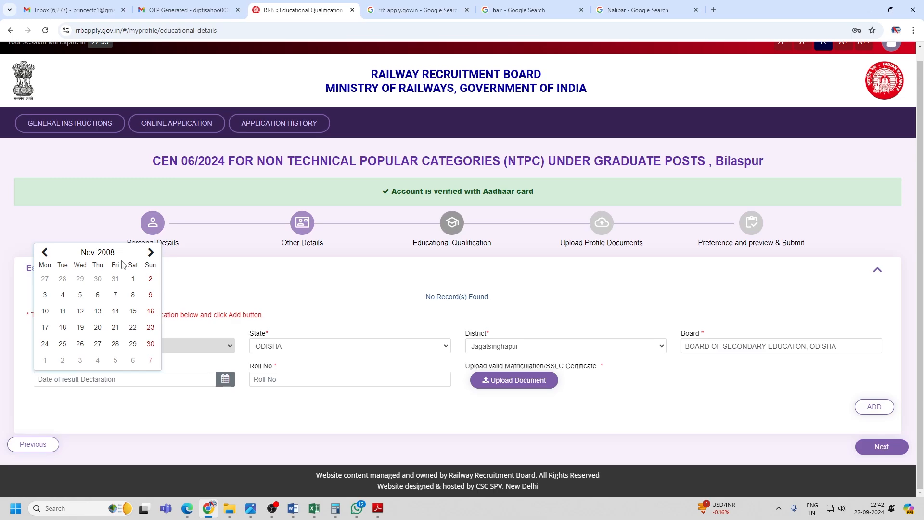
pyautogui.click(151, 251)
pyautogui.click(115, 278)
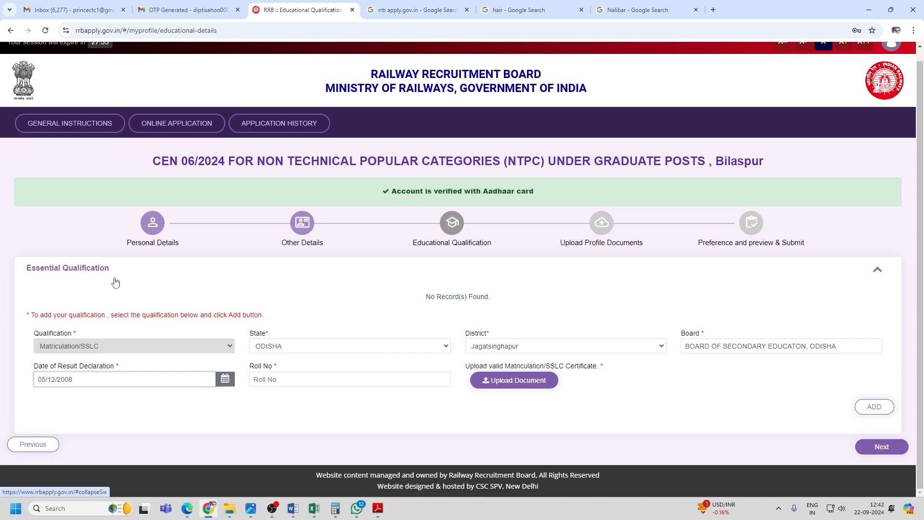
pyautogui.click(288, 376)
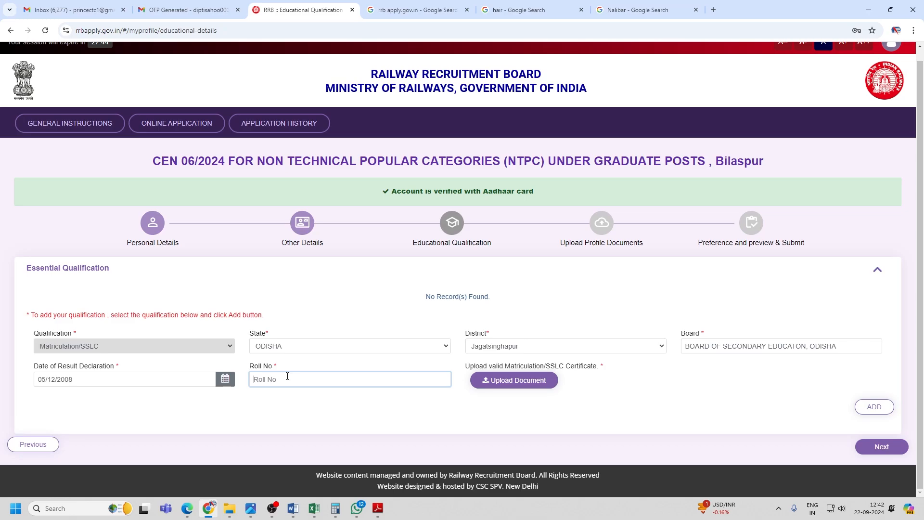
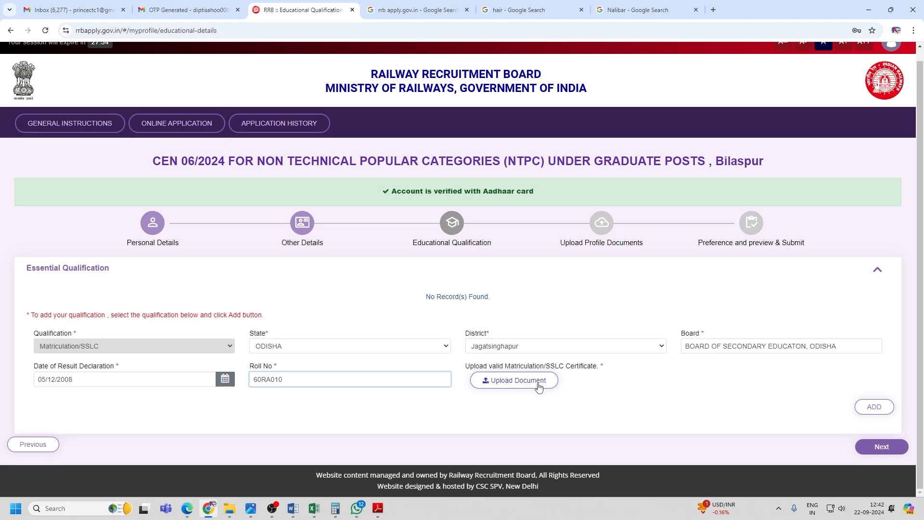
# Attach the CHSE, ODISHA PDF from the OSSC CHSL Recruitment 2024 Details folder on D:.
pyautogui.click(538, 388)
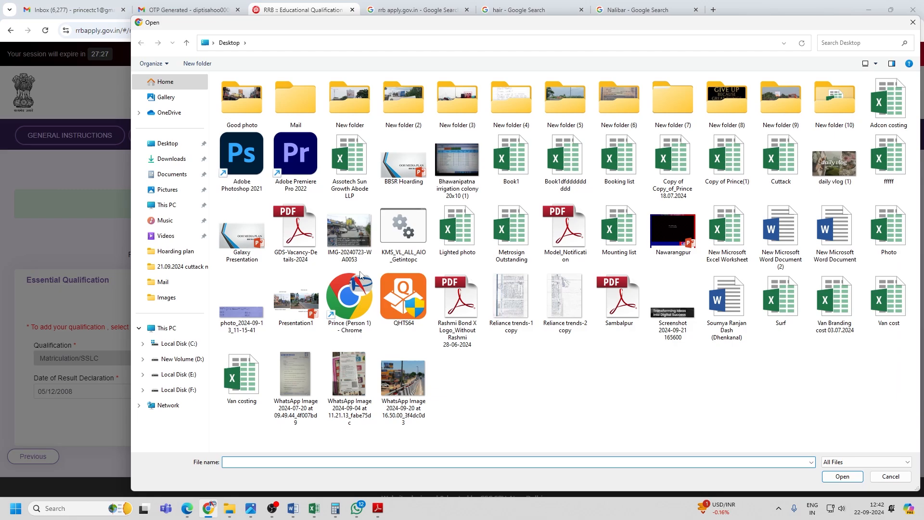
pyautogui.click(182, 358)
pyautogui.doubleClick(234, 429)
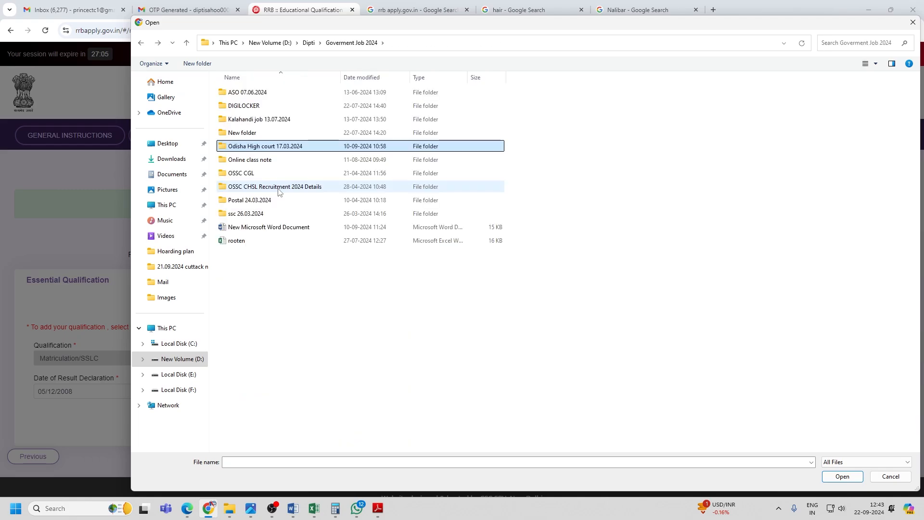
pyautogui.doubleClick(279, 188)
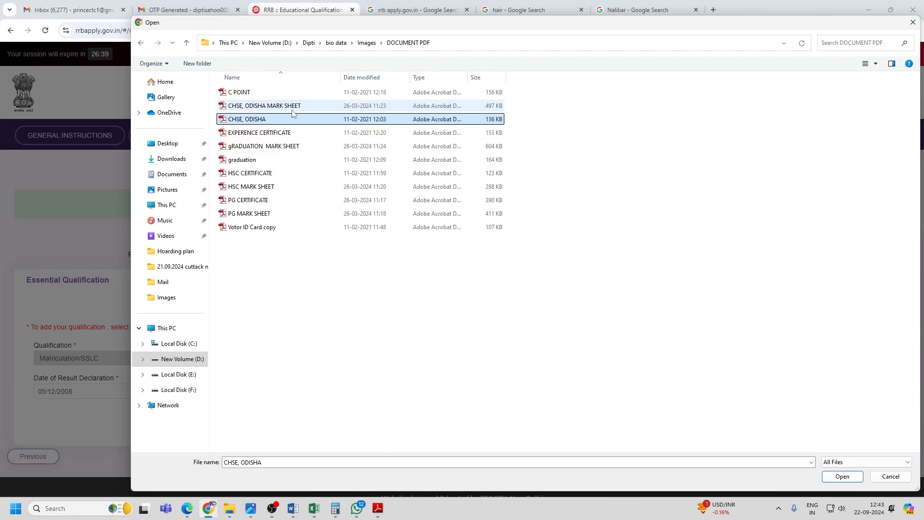
pyautogui.doubleClick(258, 119)
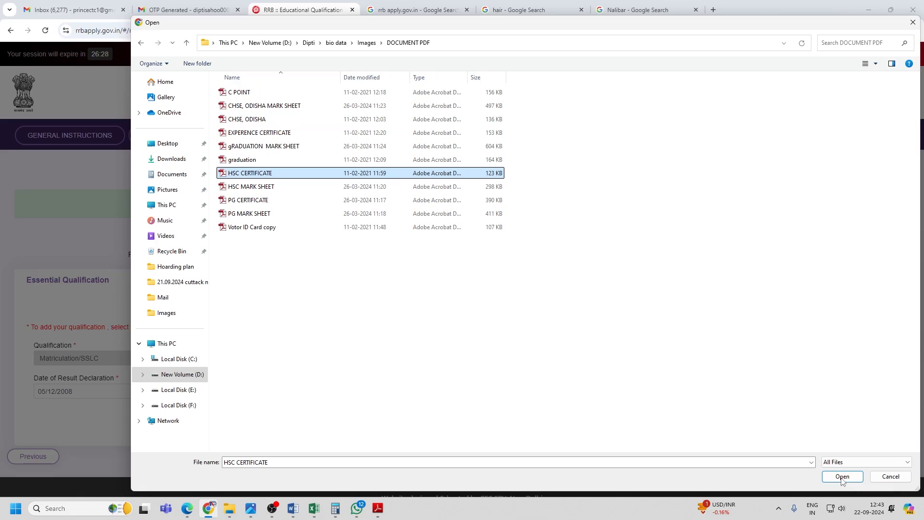
pyautogui.click(842, 477)
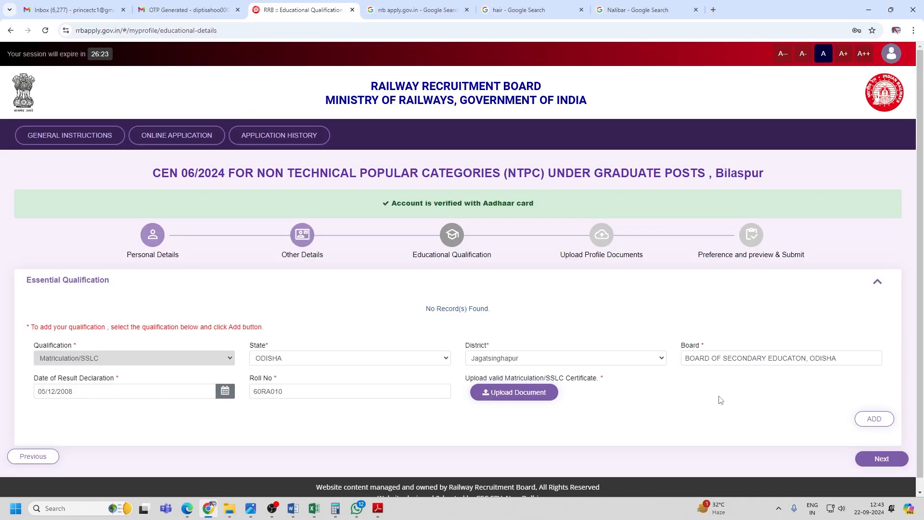
pyautogui.scroll(-1, 705, 413)
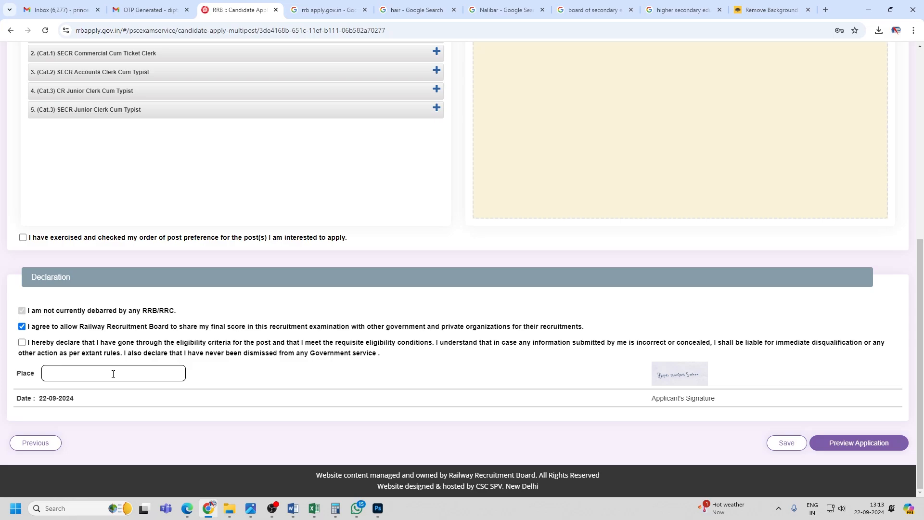
# Enter 'Odisha Jagatsinghpur' as the declaration place, correcting the mistyped part.
pyautogui.write('Odisha Jagatsinghpur')
pyautogui.scroll(2, 256, 156)
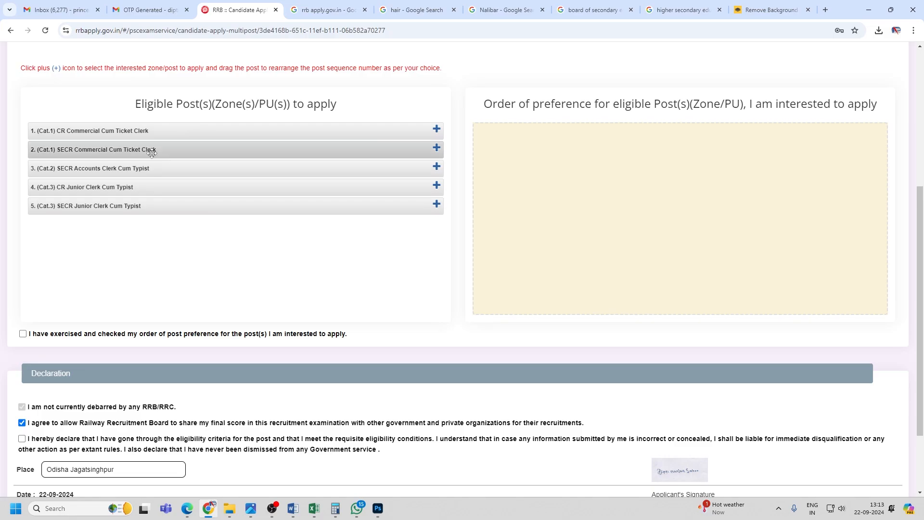
# Order posts as SECR CCTC, CR CCTC, SECR JCTT, CR JCTT, SECR ACTT, then confirm the order.
pyautogui.click(436, 148)
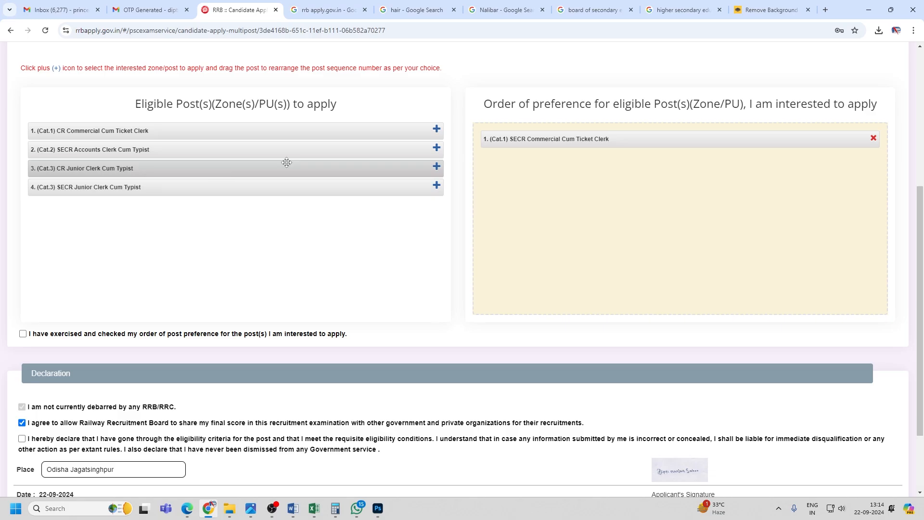
pyautogui.click(437, 129)
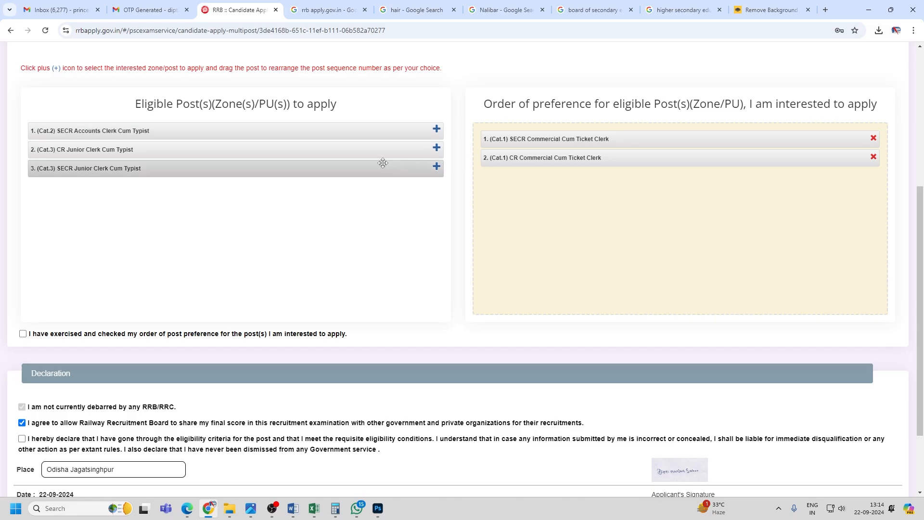
pyautogui.click(436, 166)
pyautogui.click(436, 147)
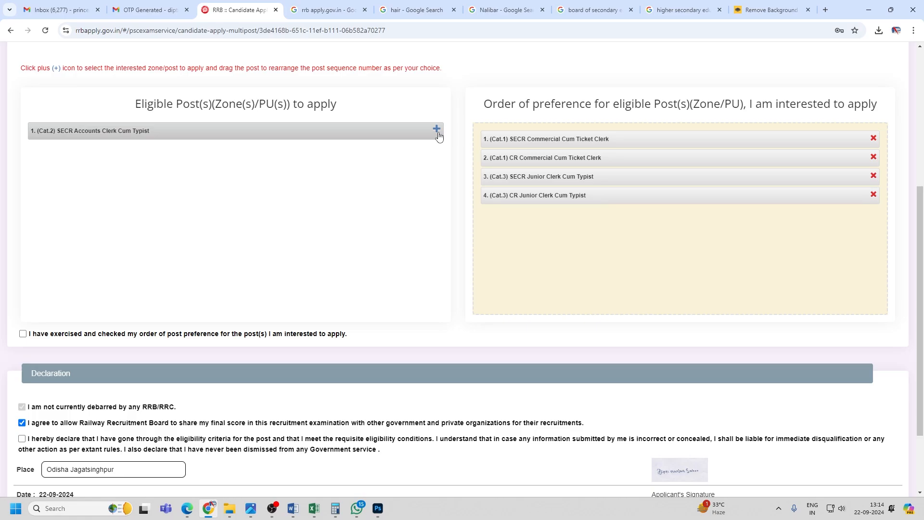
pyautogui.click(437, 129)
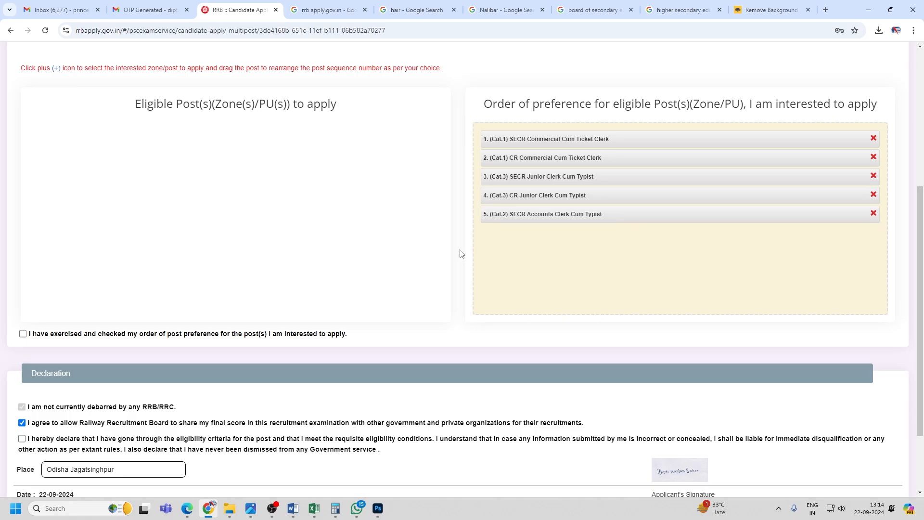
pyautogui.click(22, 335)
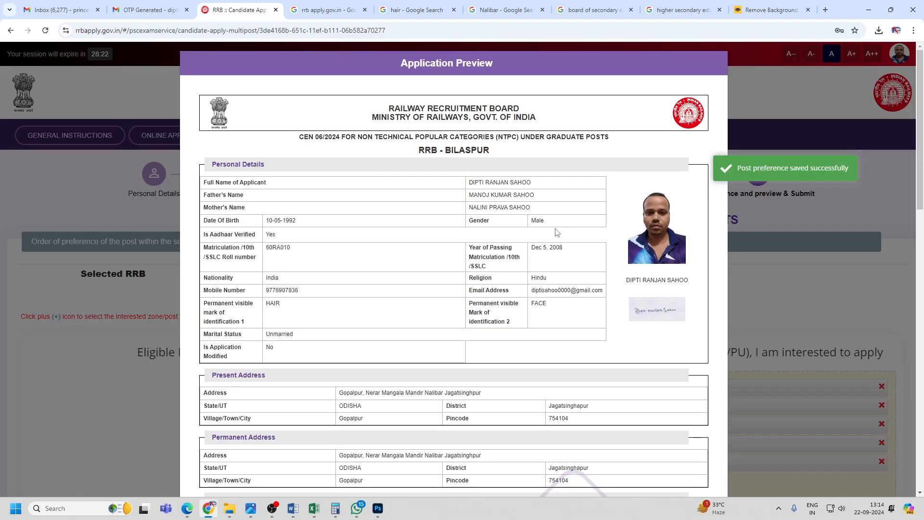
# Review the application preview, declare all details re-checked, and submit it for ₹500 fee payment.
pyautogui.scroll(-1, 557, 232)
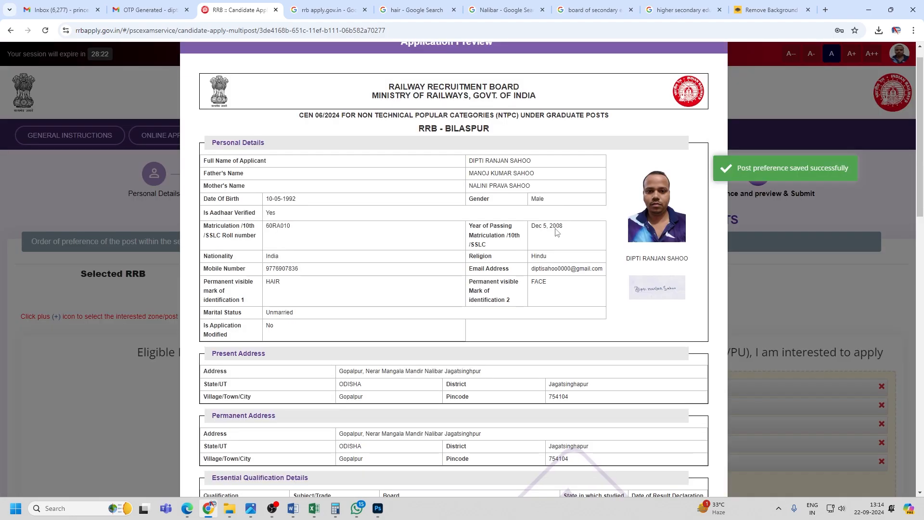
pyautogui.scroll(-15, 557, 232)
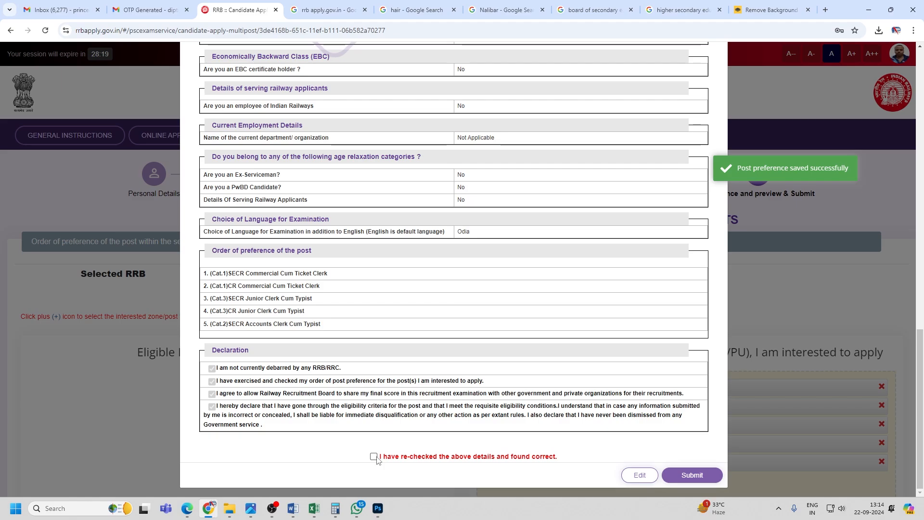
pyautogui.click(374, 457)
pyautogui.scroll(7, 496, 362)
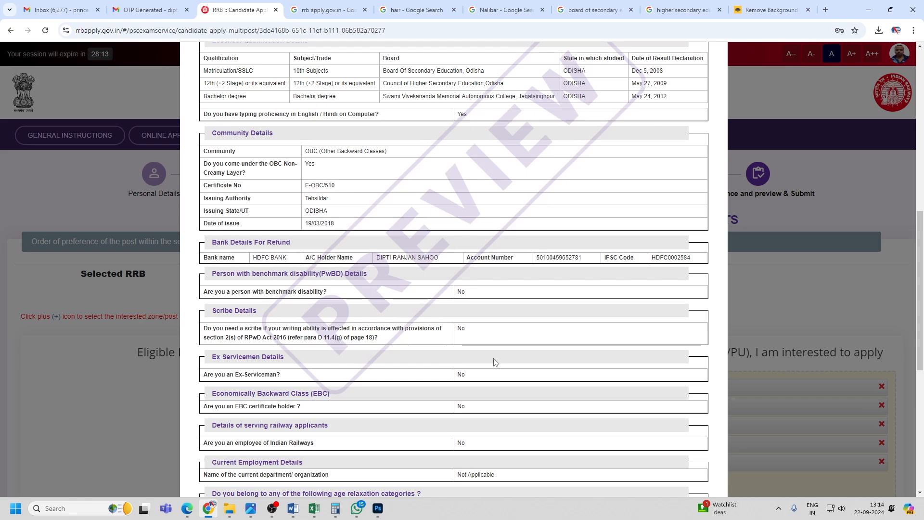
pyautogui.scroll(10, 486, 362)
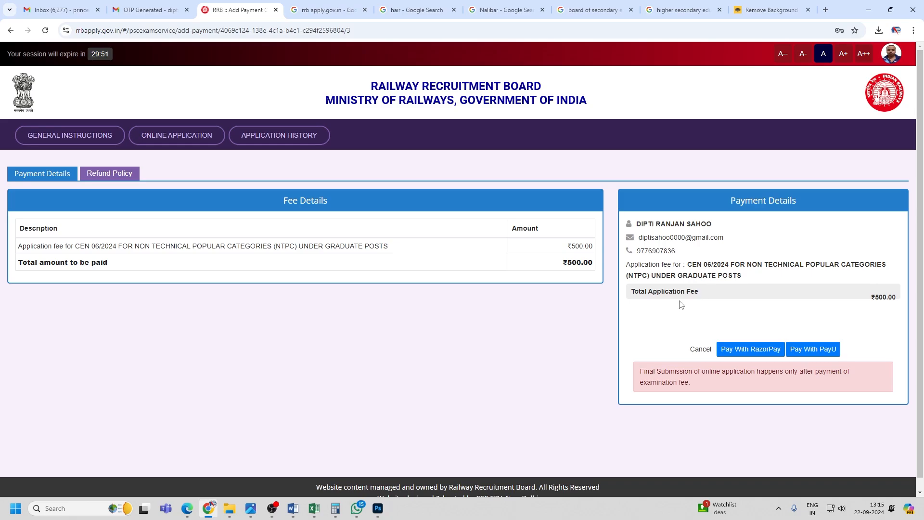
# Pay the ₹500 application fee through PayU by UPI using PhonePe.
pyautogui.click(819, 356)
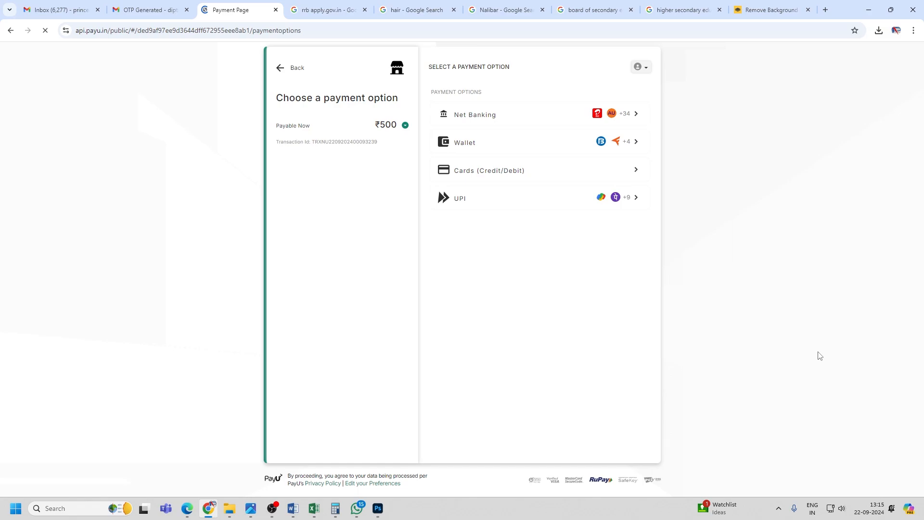
pyautogui.click(629, 200)
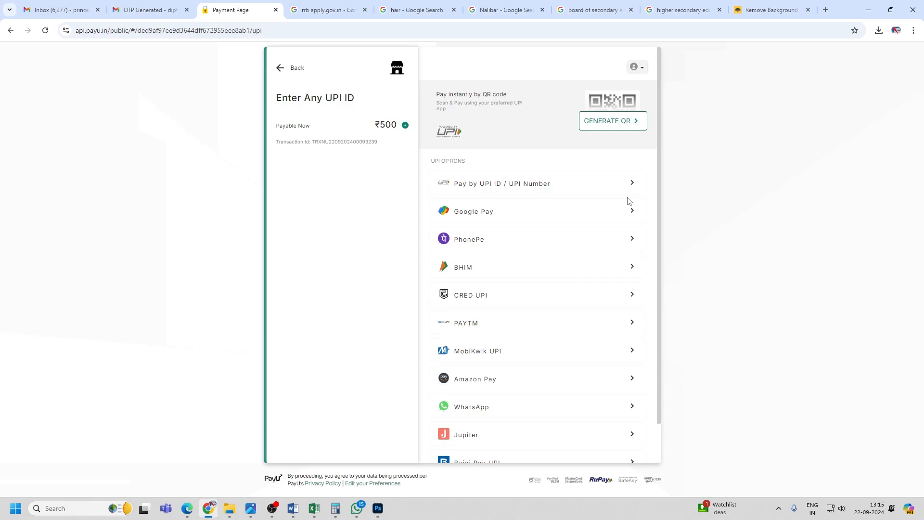
pyautogui.click(584, 239)
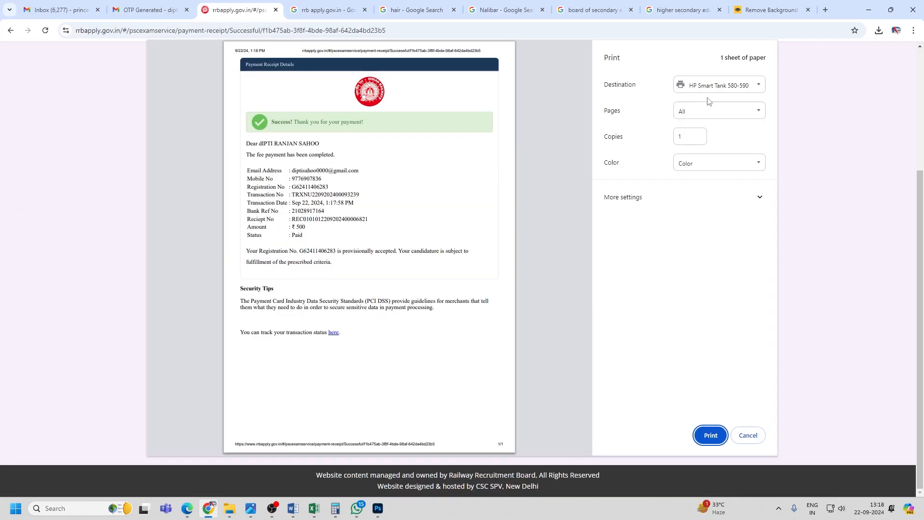
# Print the payment receipt to a PDF file under the suggested file name.
pyautogui.click(706, 85)
pyautogui.click(701, 111)
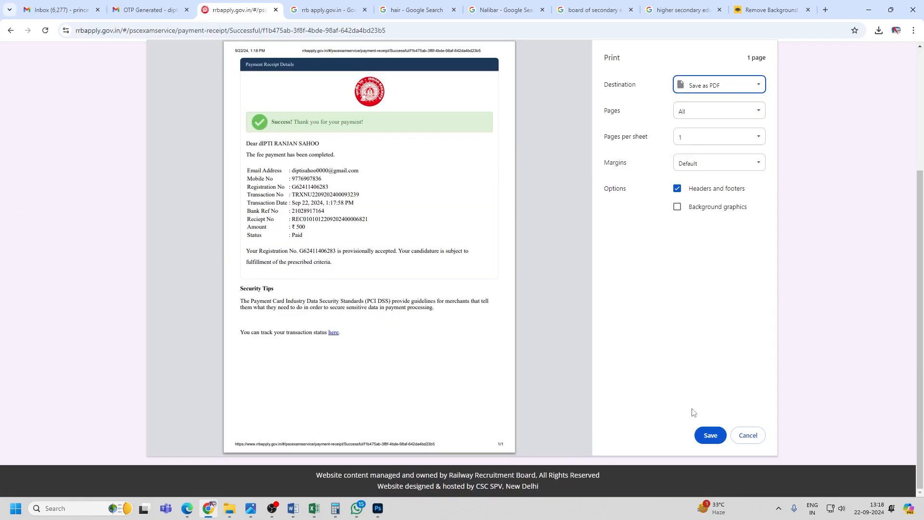
pyautogui.click(710, 435)
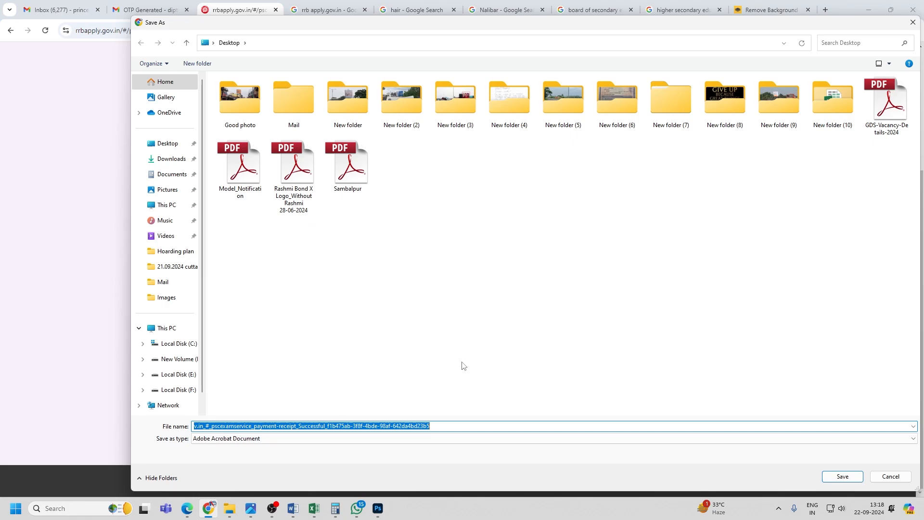
pyautogui.press('Return')
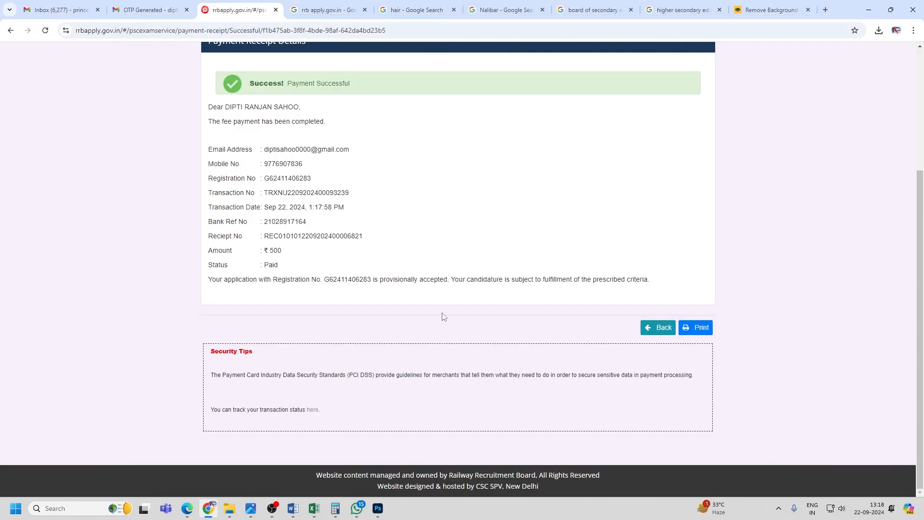
pyautogui.scroll(4, 452, 325)
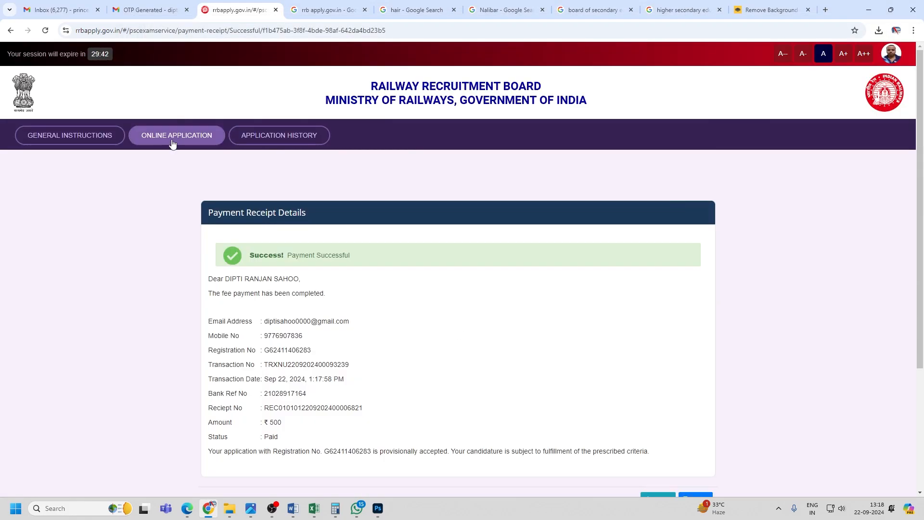
# Open the submitted CEN 06/2024 application in full from Application History.
pyautogui.click(271, 136)
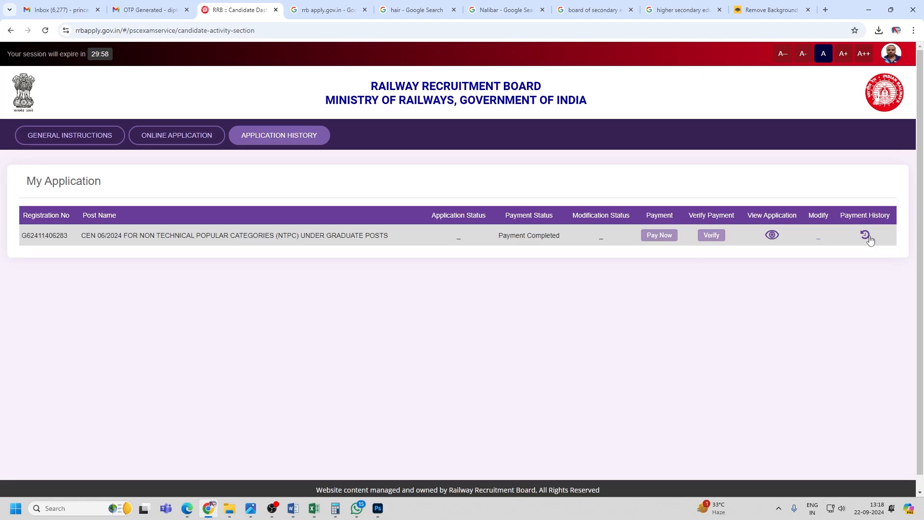
pyautogui.click(192, 141)
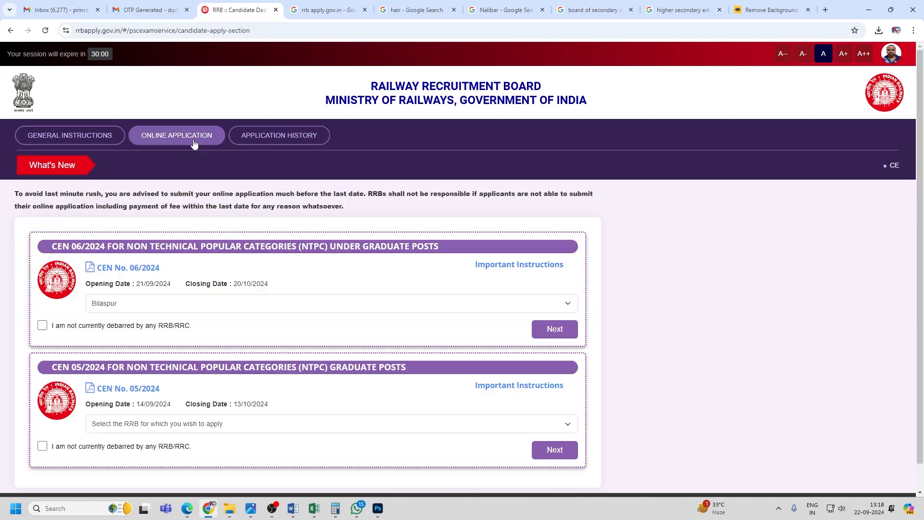
pyautogui.click(253, 136)
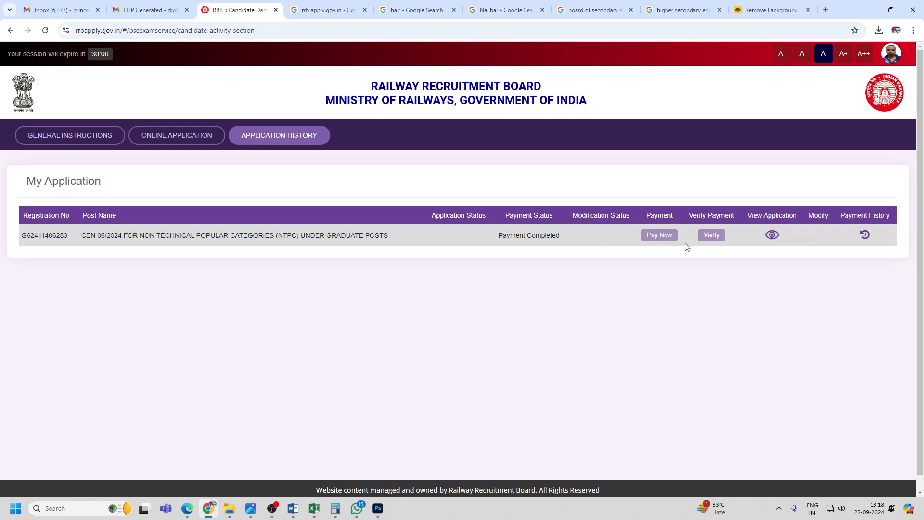
pyautogui.click(777, 239)
pyautogui.scroll(-15, 545, 390)
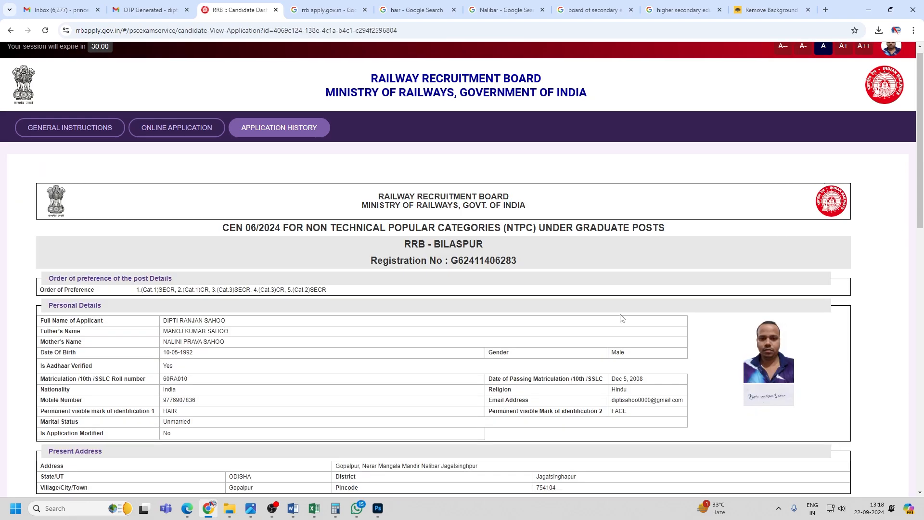
pyautogui.scroll(-1, 545, 389)
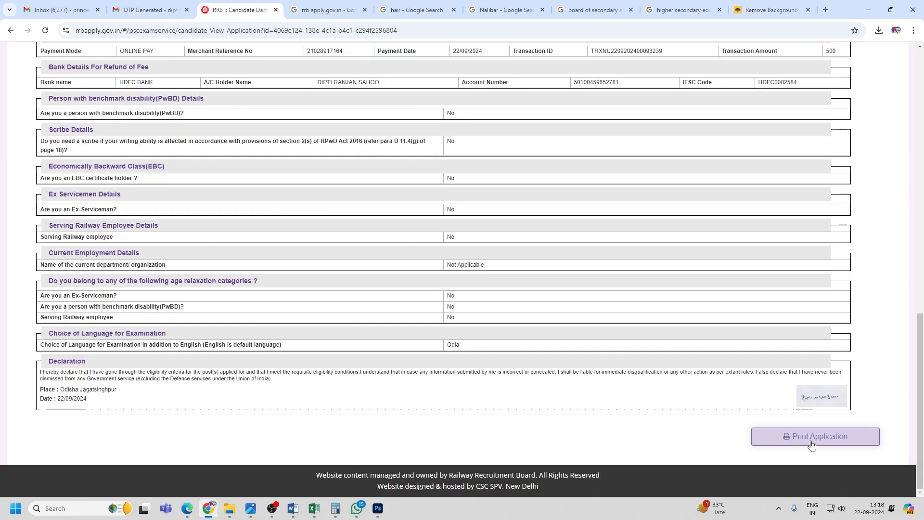
# Print the full application to a PDF file on the Desktop.
pyautogui.click(812, 444)
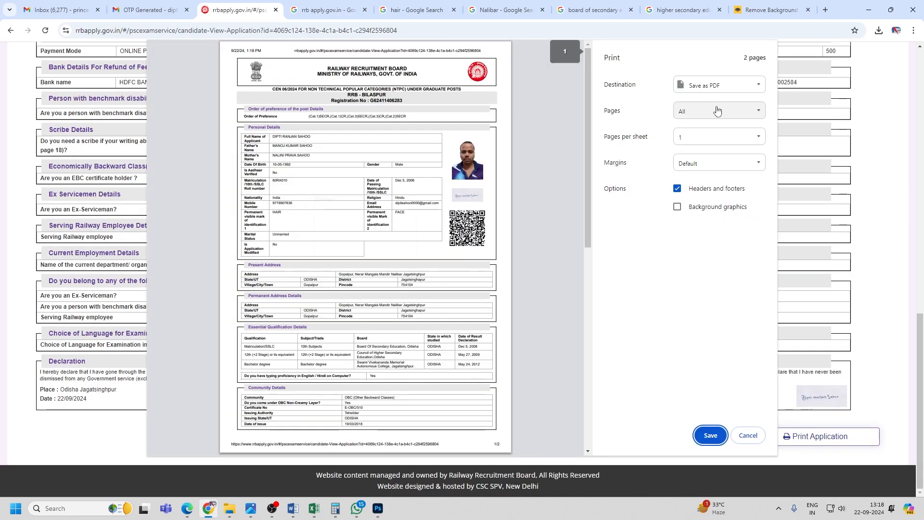
pyautogui.click(712, 435)
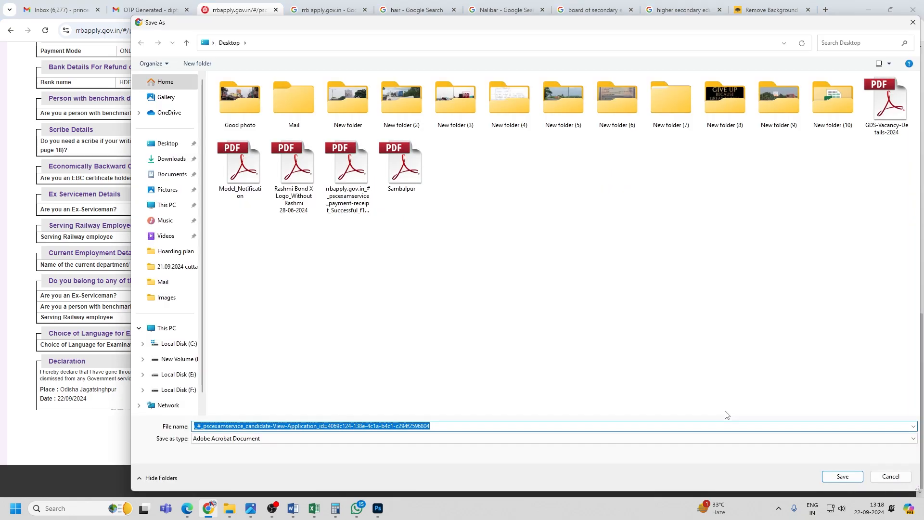
pyautogui.click(826, 472)
pyautogui.scroll(9, 757, 415)
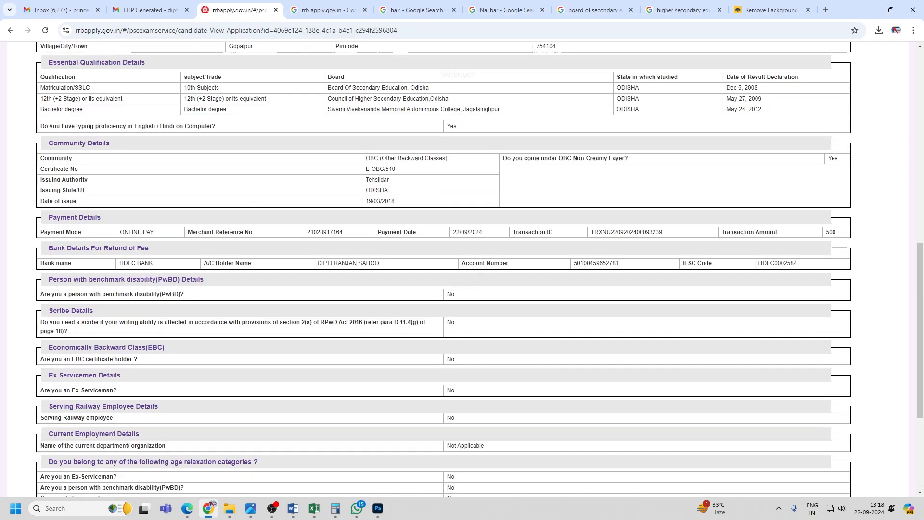
pyautogui.scroll(4, 516, 311)
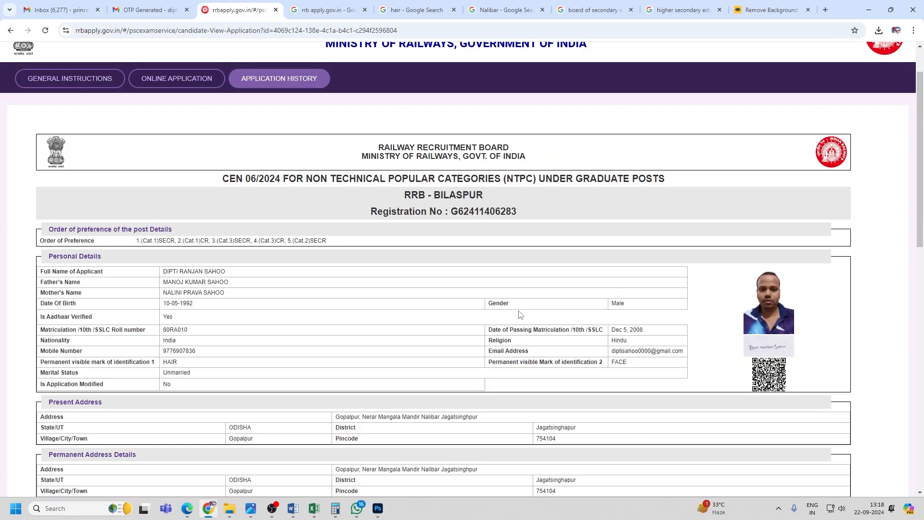
pyautogui.scroll(2, 496, 323)
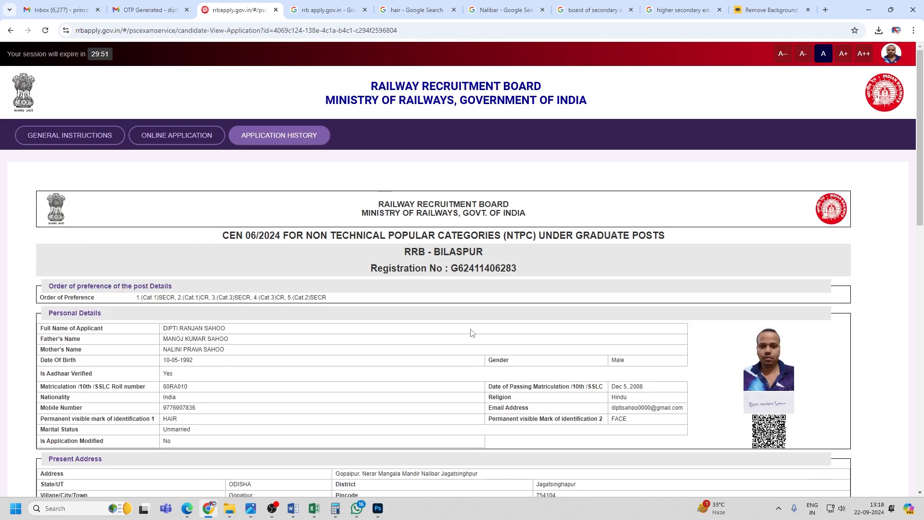
pyautogui.scroll(-4, 471, 333)
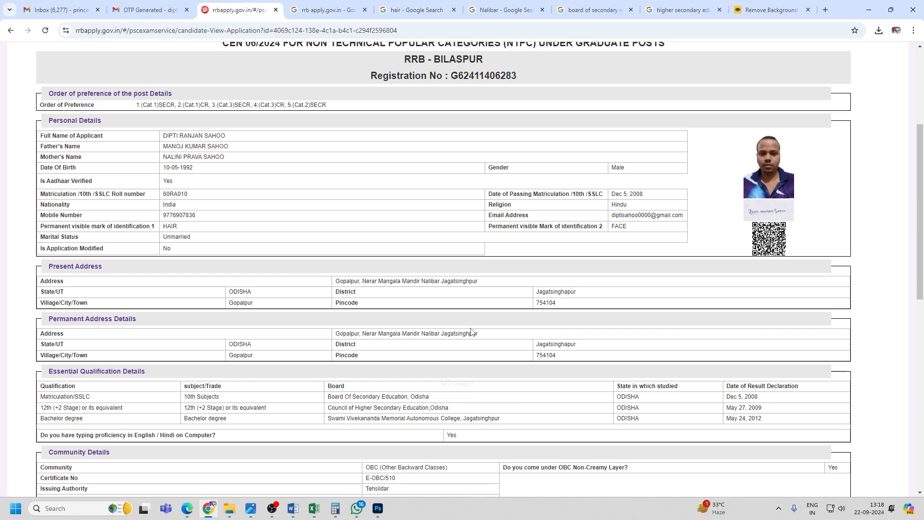
pyautogui.scroll(-10, 471, 331)
pyautogui.scroll(4, 471, 331)
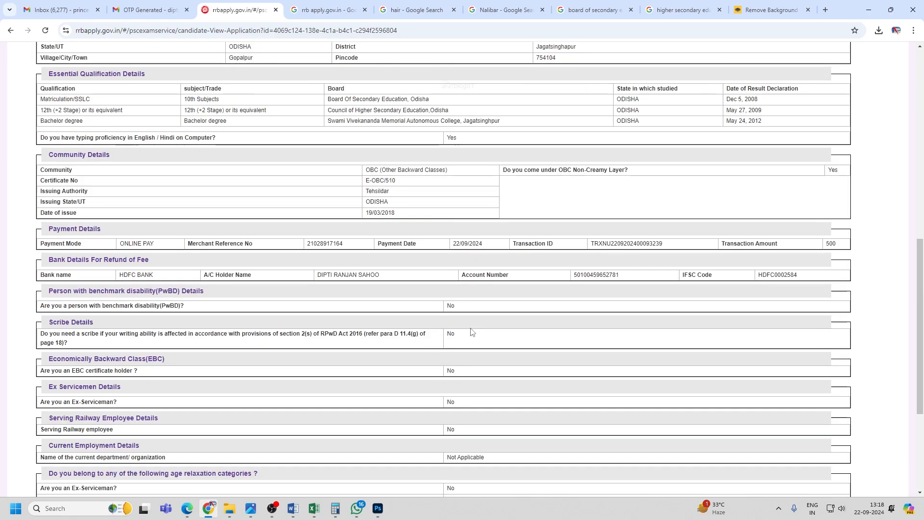
pyautogui.scroll(10, 471, 331)
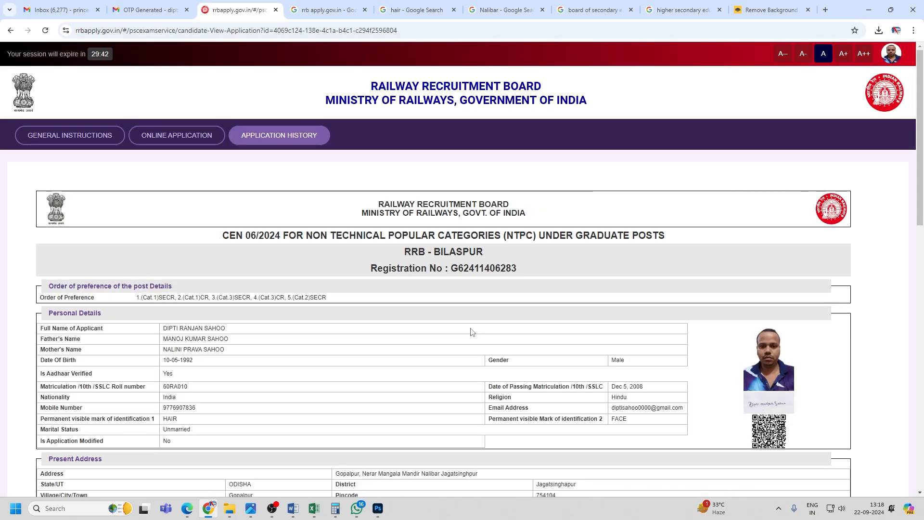